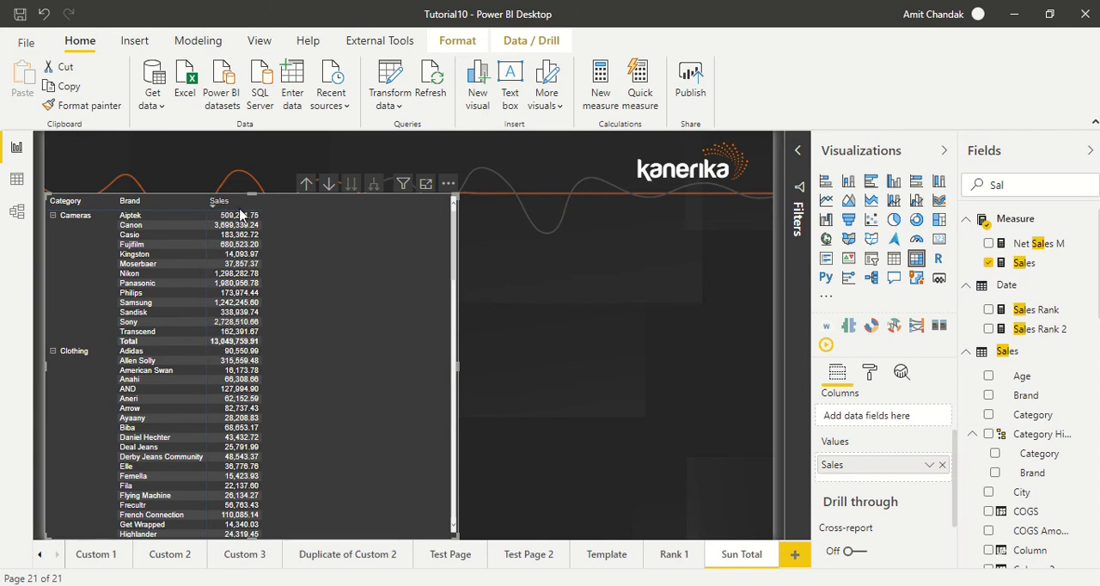
Create a new measure named Sub Total
click(634, 294)
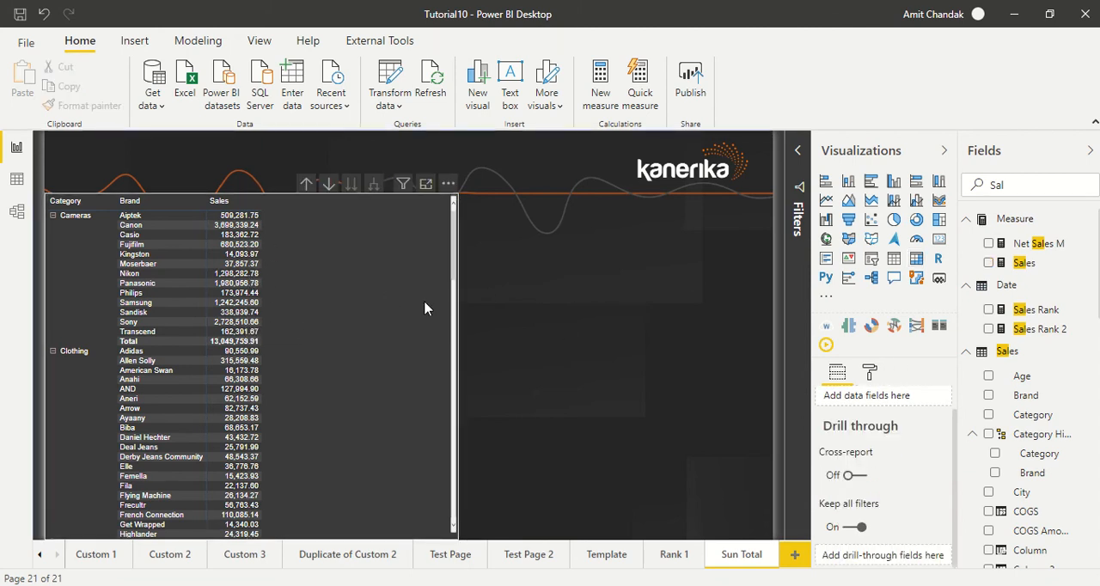
click(601, 96)
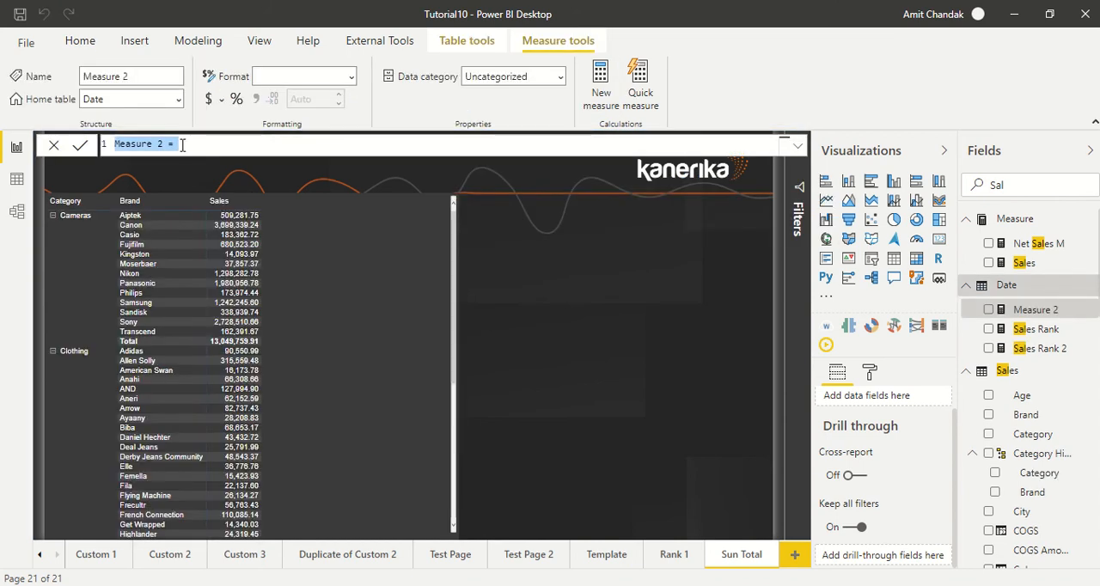
click(182, 145)
drag(170, 144, 76, 130)
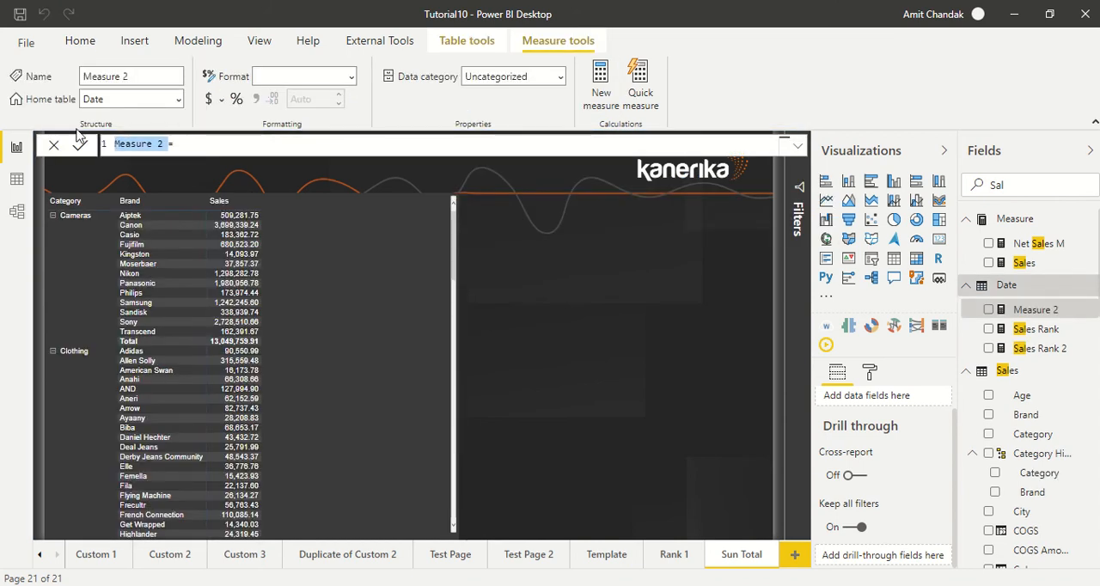
key(BackSpace)
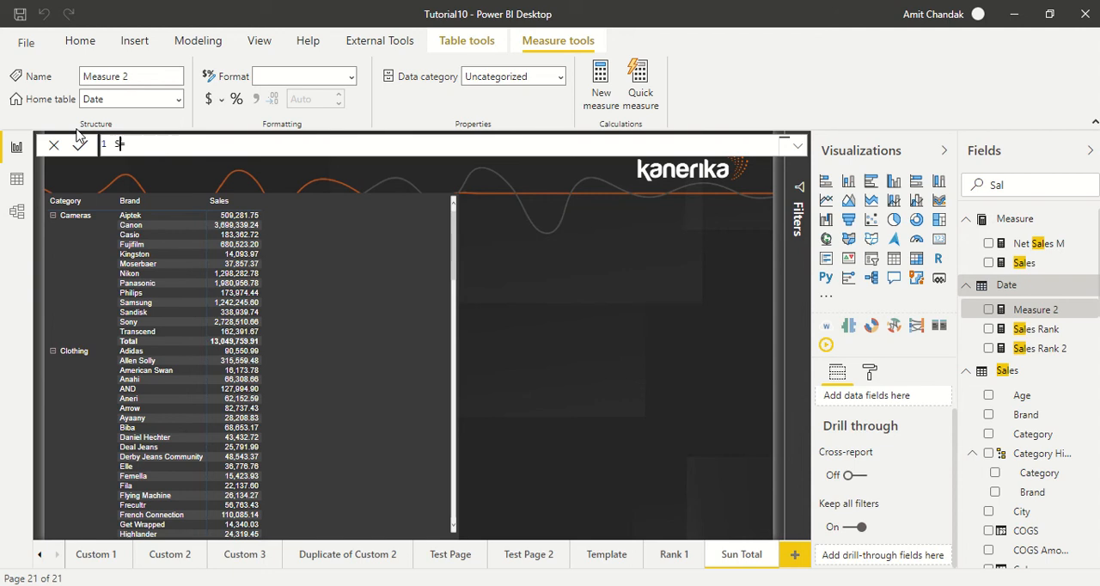
text(Sub Total= CAL)
Start the Sub Total formula with CALCULATE, using the [Sales] measure as its expression
key(Tab)
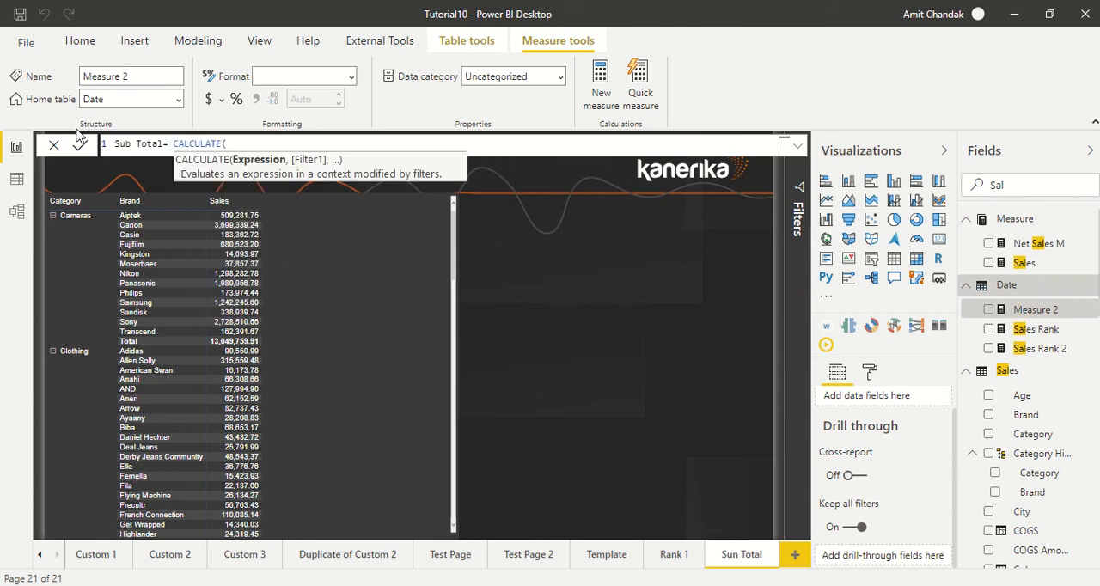
text(sum)
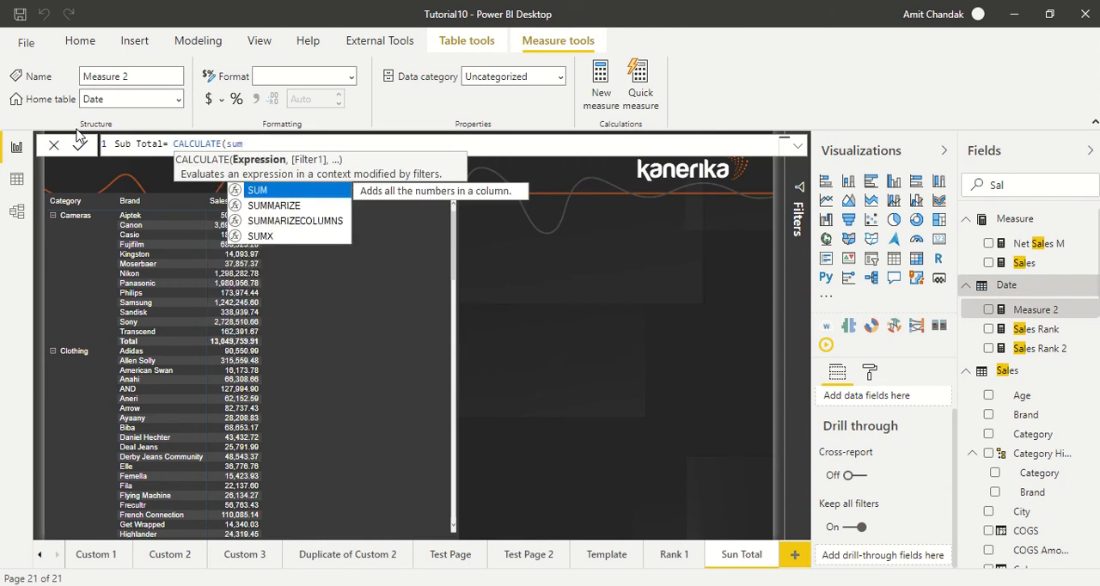
text(()
key(BackSpace)
key(BackSpace)
key(BackSpace)
key(BackSpace)
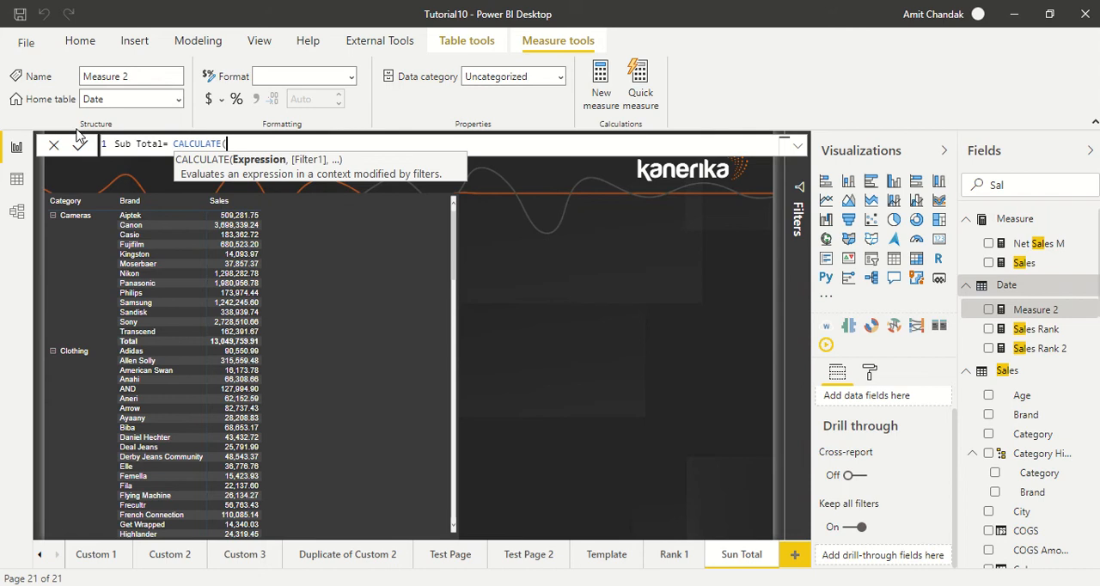
text([Sales])
key(Tab)
text(,)
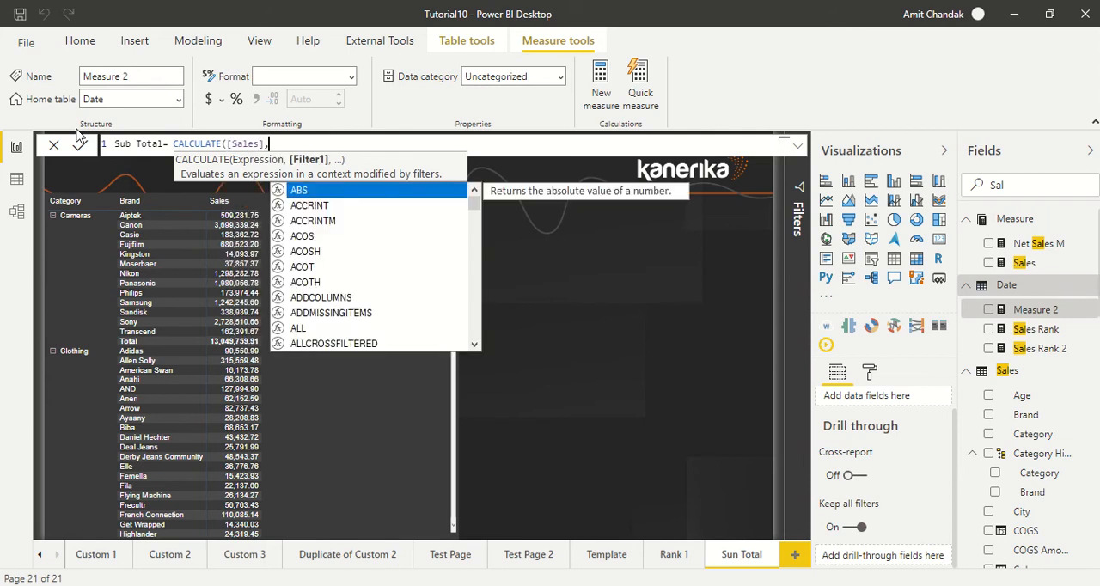
text(all)
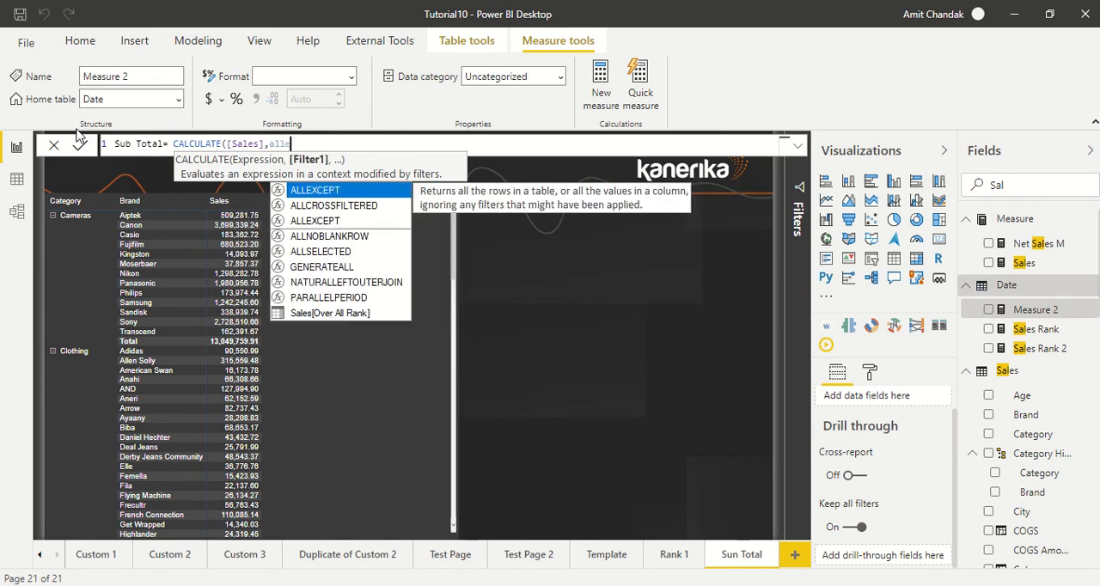
text(e)
Add an ALLEXCEPT filter on the 'Item' table as the second argument of the Sub Total formula
key(Tab)
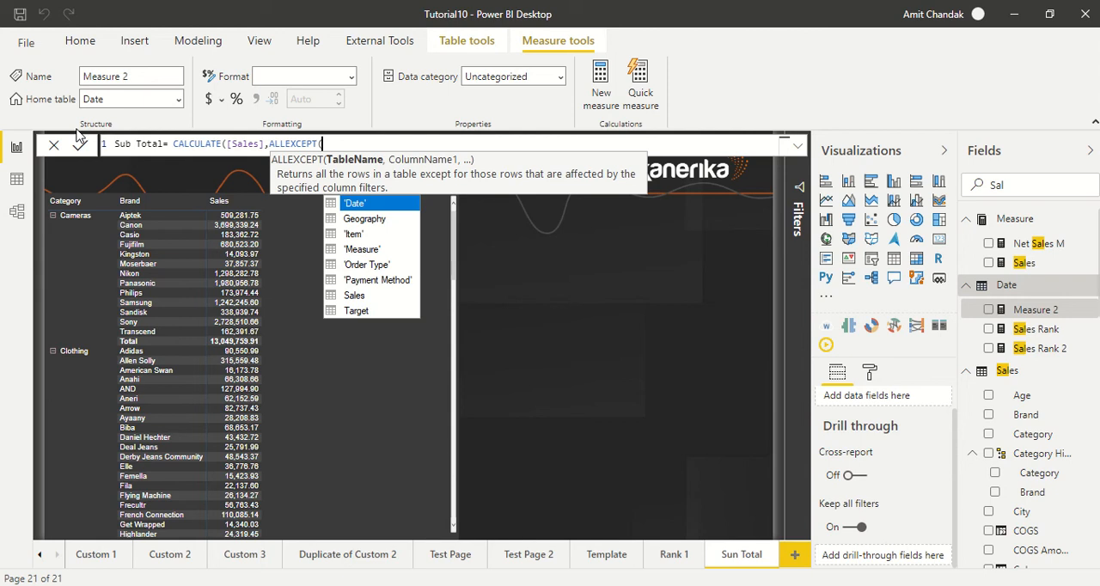
text(r)
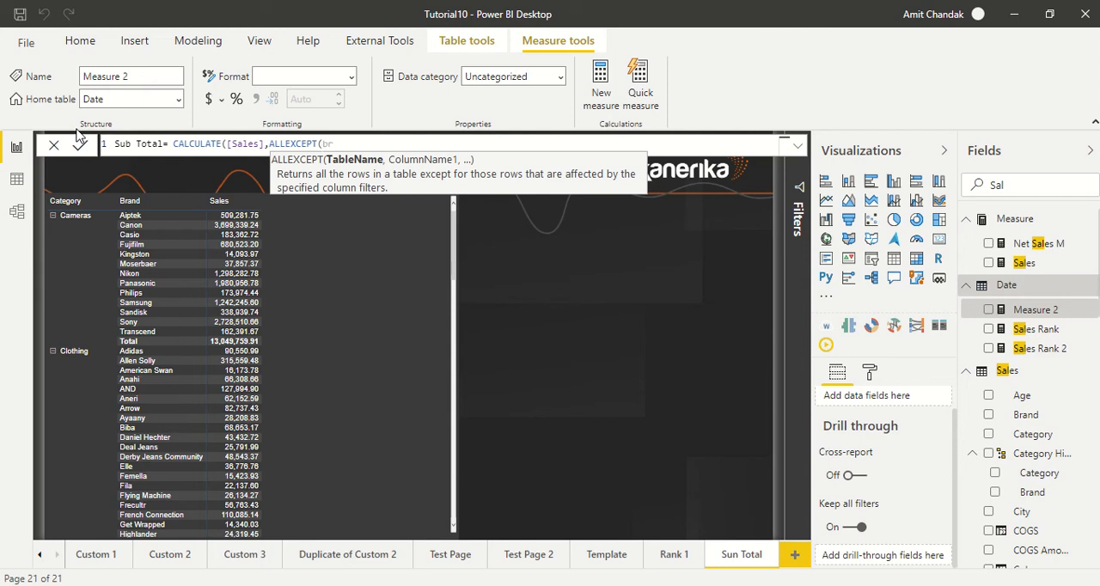
key(BackSpace)
key(BackSpace)
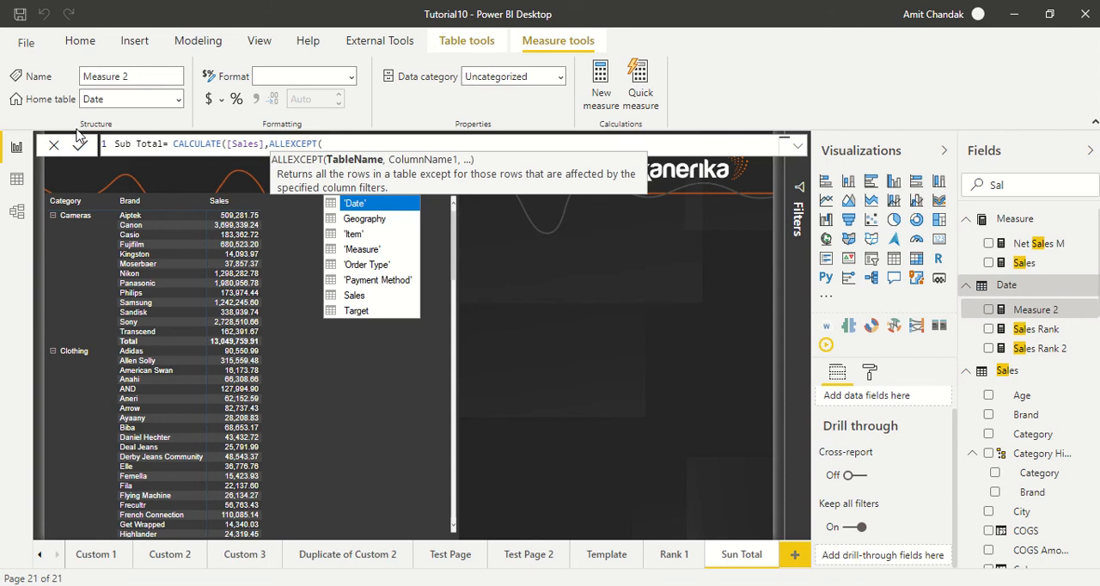
text(s)
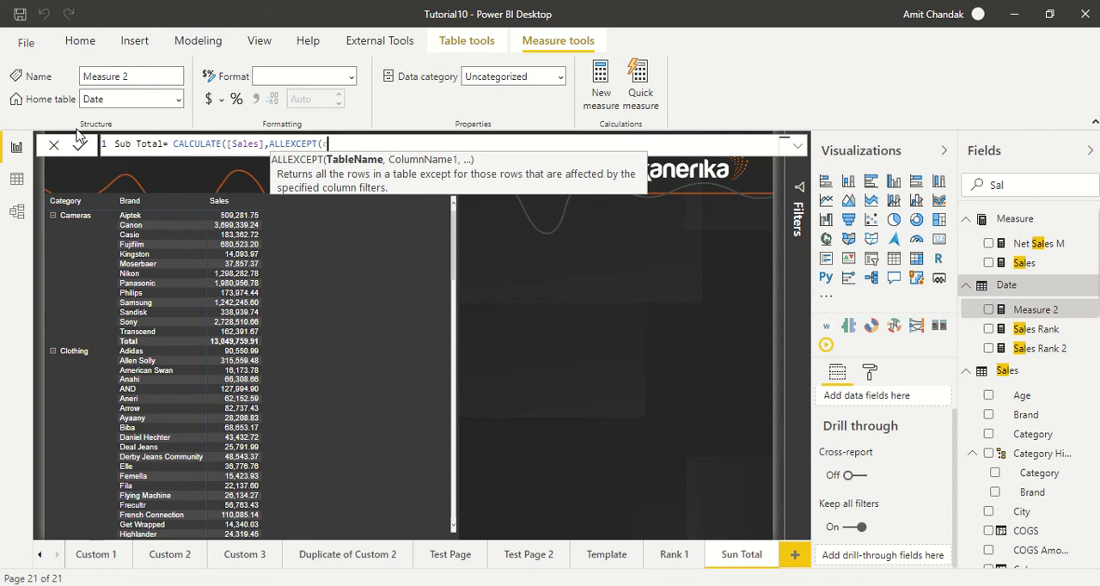
key(BackSpace)
text(sa)
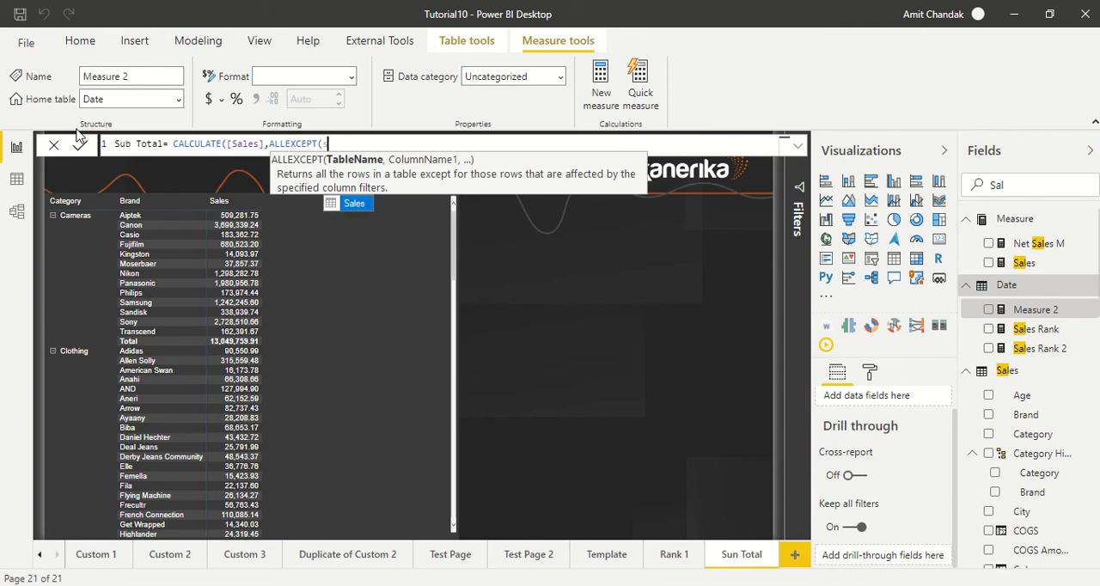
key(BackSpace)
key(BackSpace)
text(it)
key(Tab)
text(,)
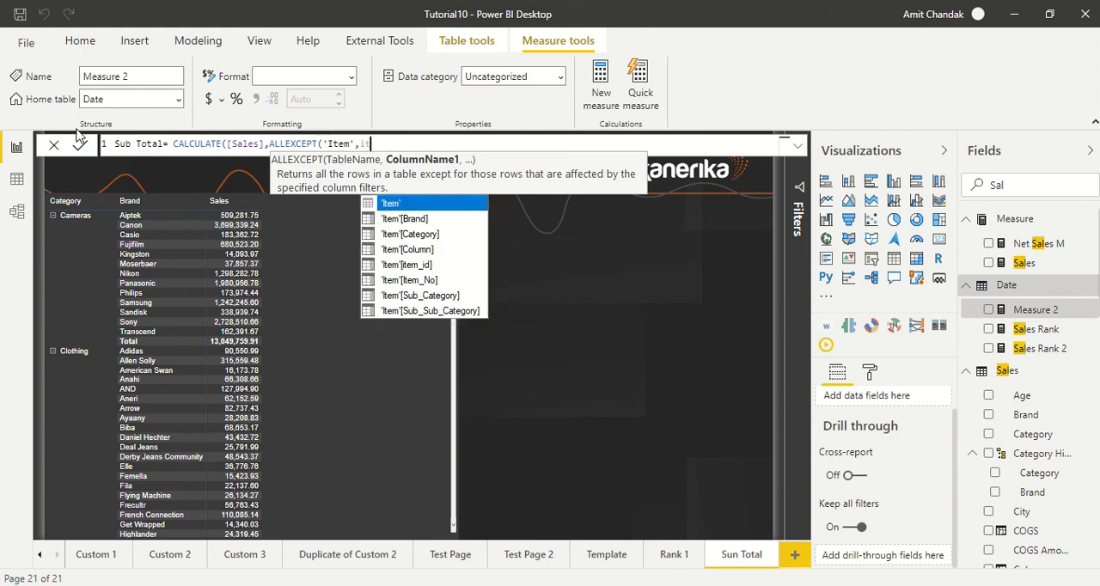
text( it)
Set 'Item'[Category] as the column ALLEXCEPT keeps filtered, then complete and commit the Sub Total formula
key(Down)
key(Down)
key(Tab)
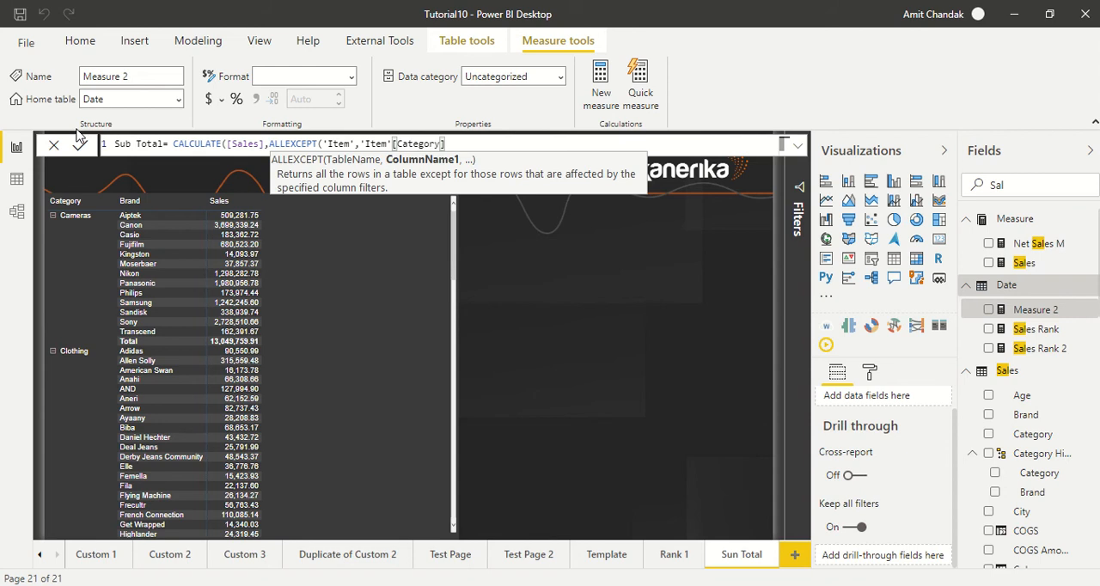
text()))
key(Return)
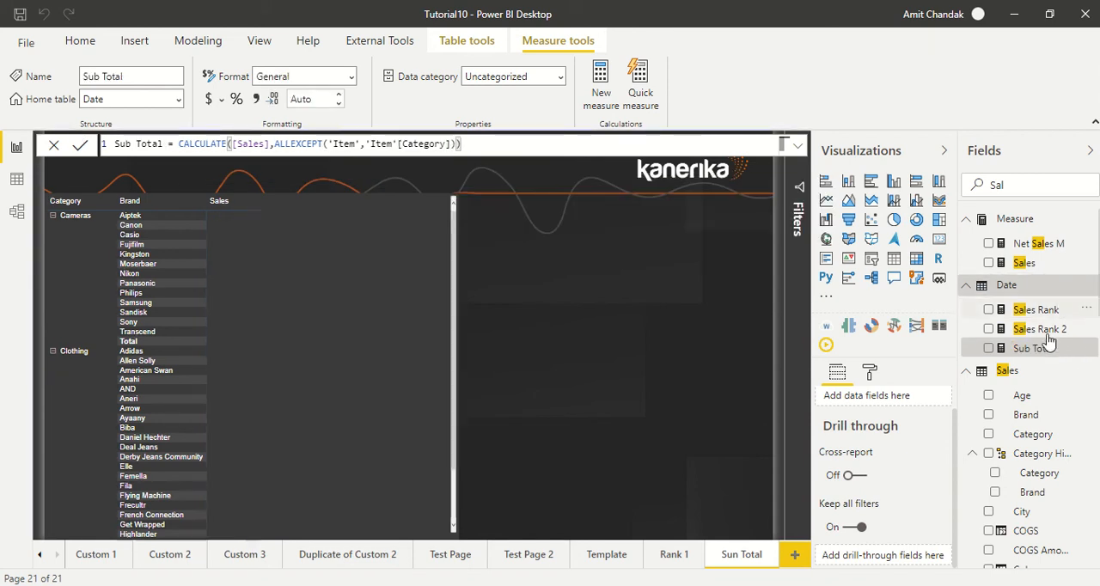
Add the Sub Total measure to the Category and Brand matrix and review the [Sales] expression in its formula
drag(1040, 348, 369, 233)
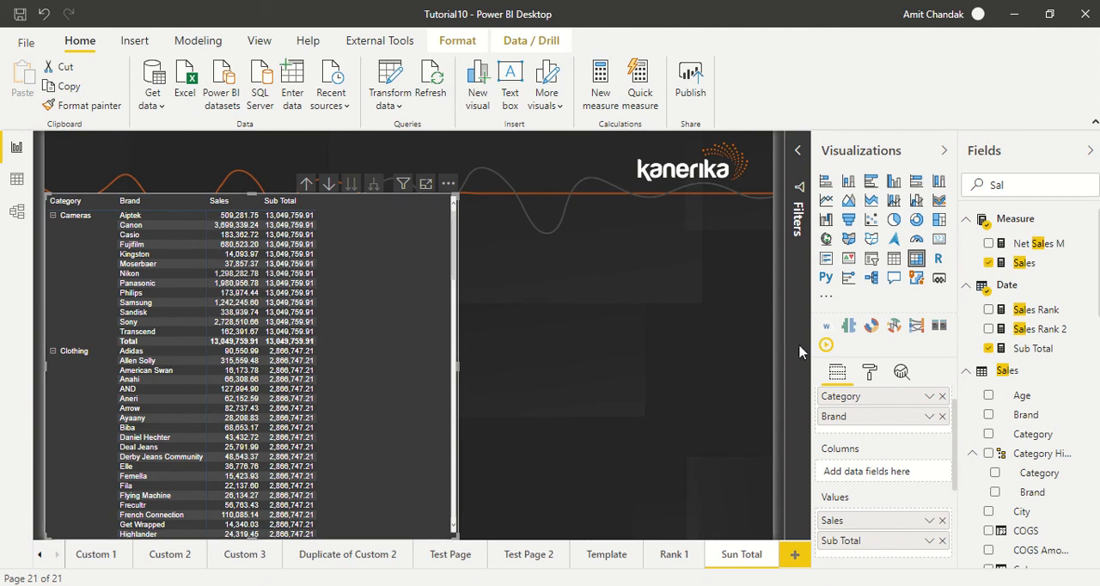
click(1038, 351)
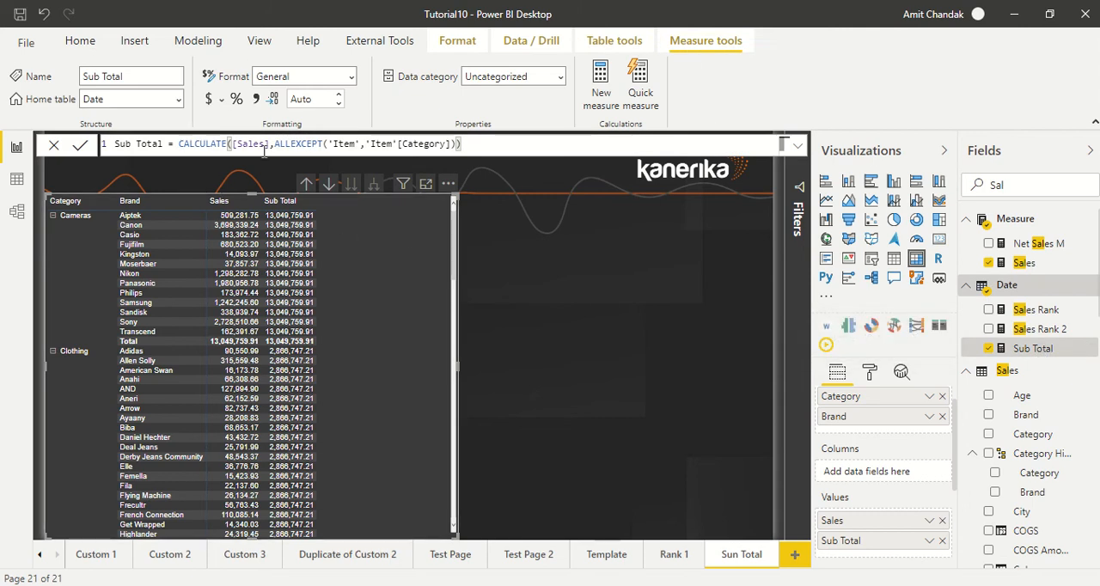
drag(272, 144, 232, 146)
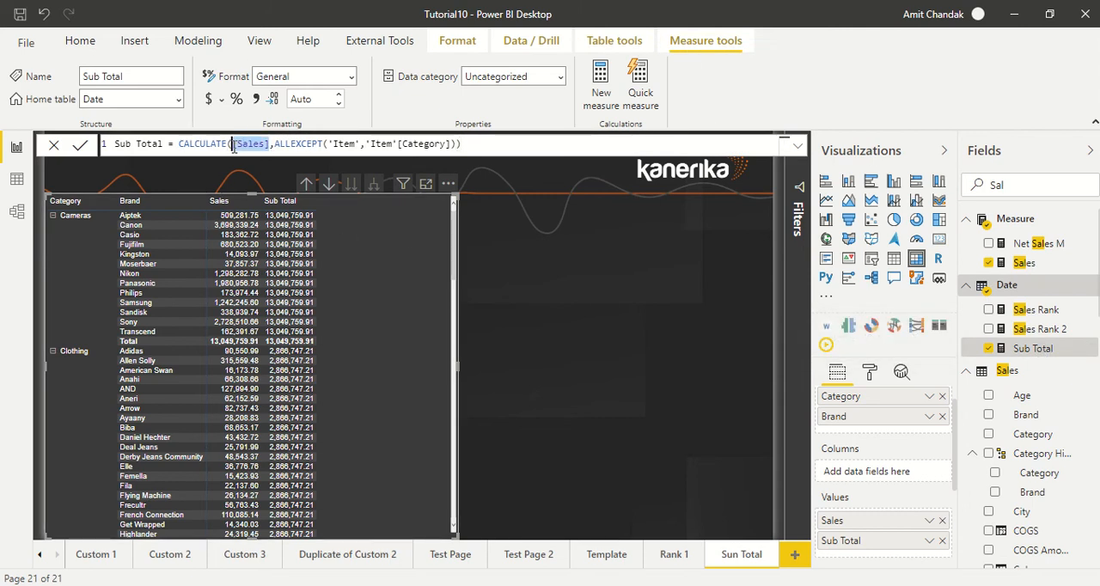
click(491, 145)
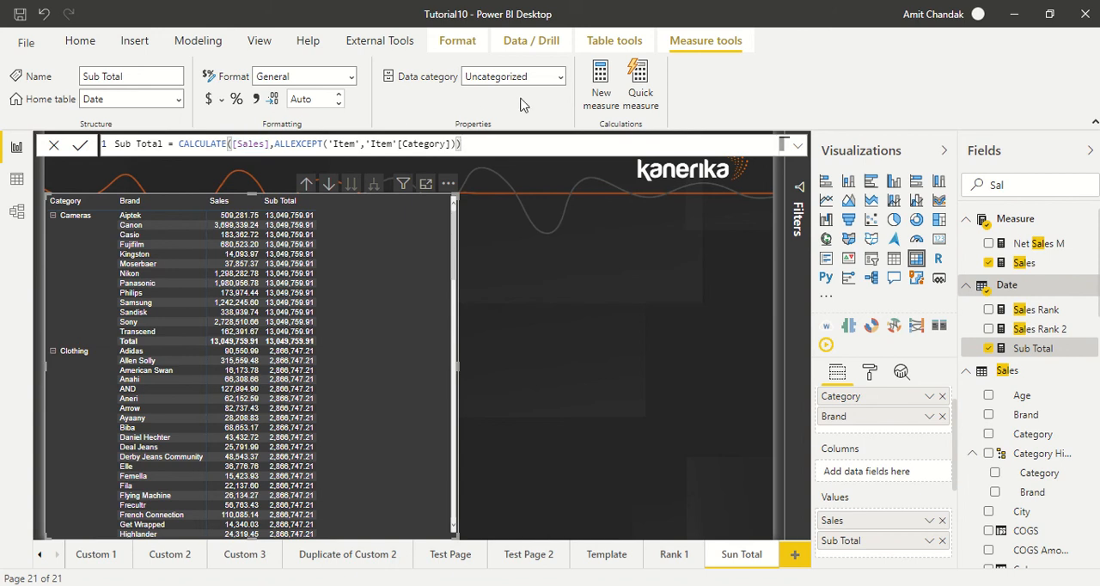
Create another new measure named % of Sub Total
click(598, 87)
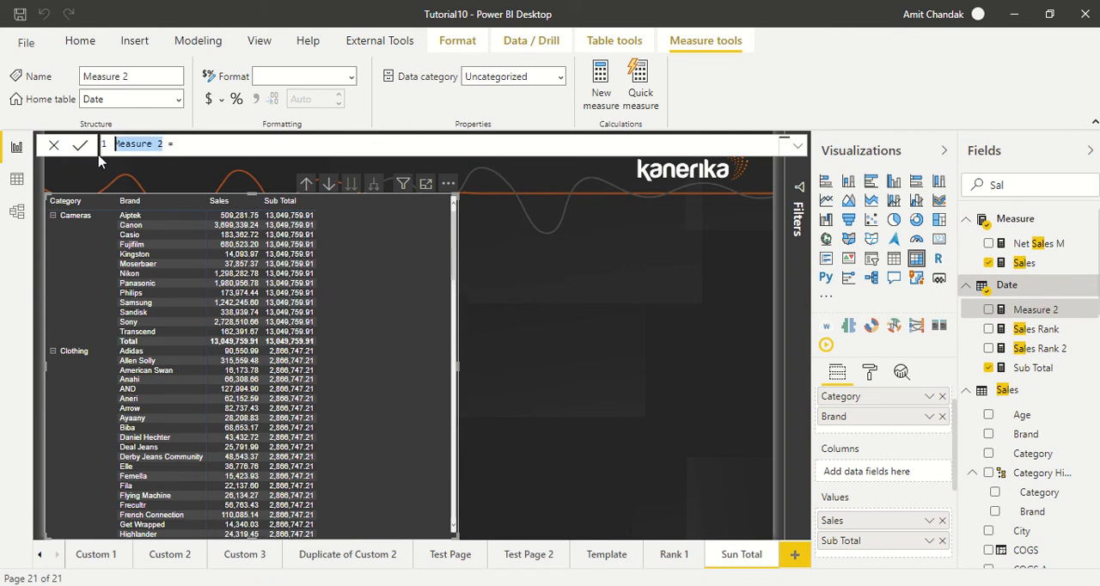
text(% oc)
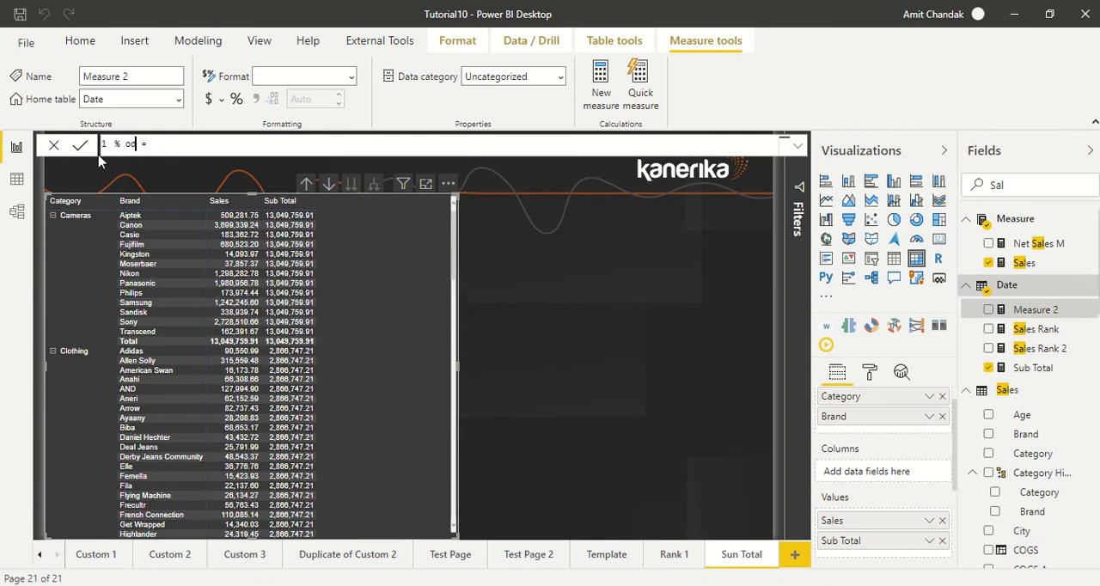
key(BackSpace)
text(f Sub Total )
text(di)
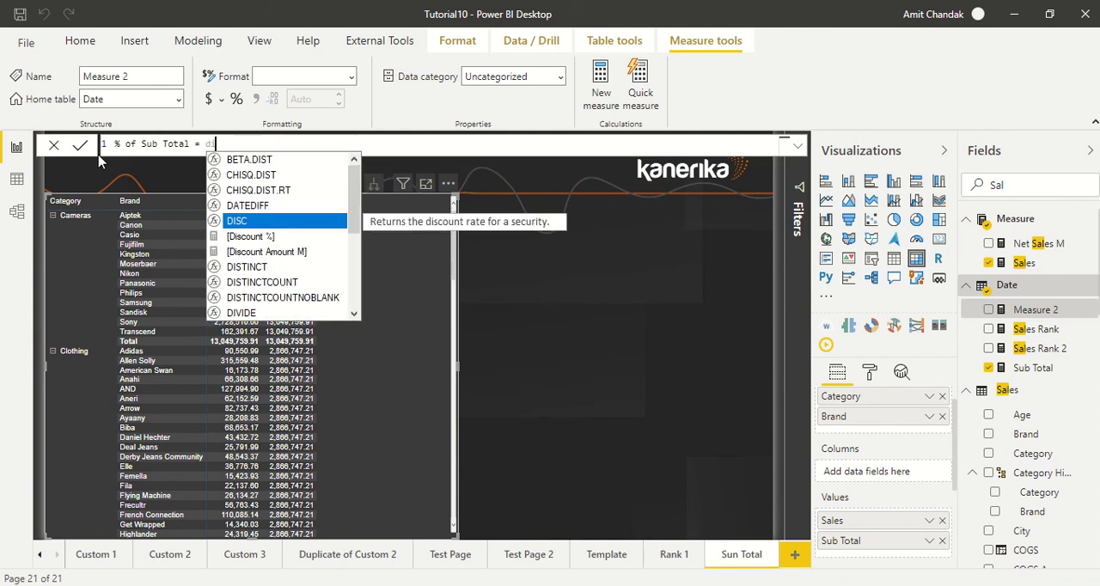
text(v)
Define the % of Sub Total measure as DIVIDE([Sales],[Sub Total]) and commit it
key(Tab)
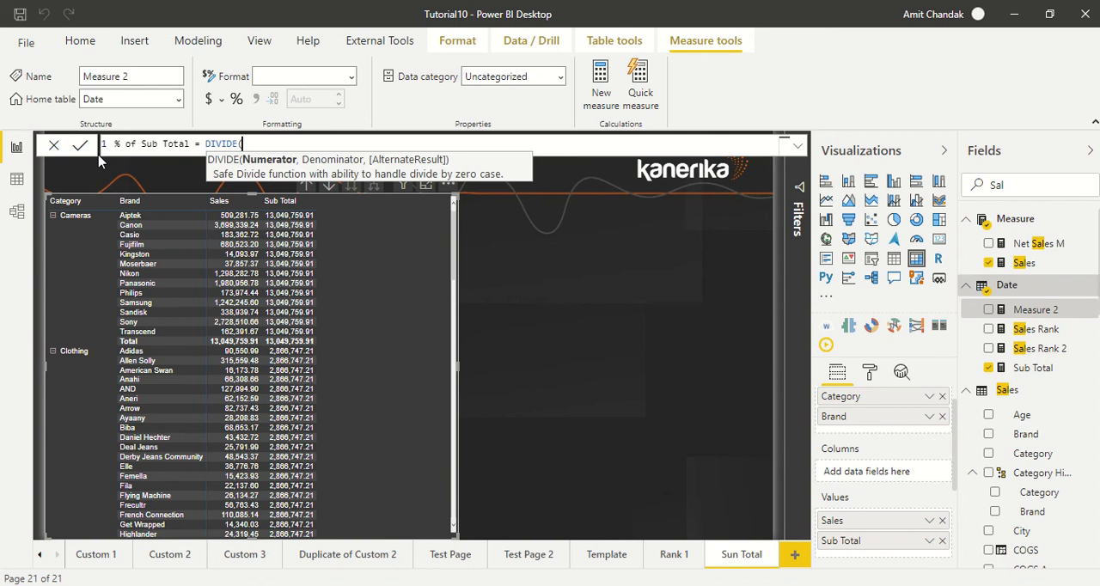
text([s)
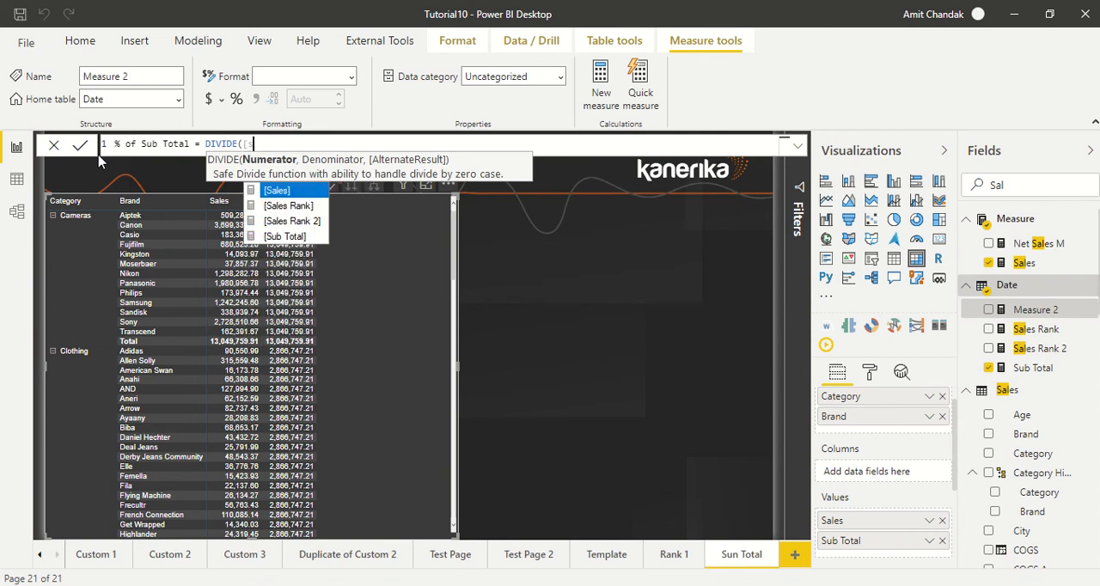
key(Tab)
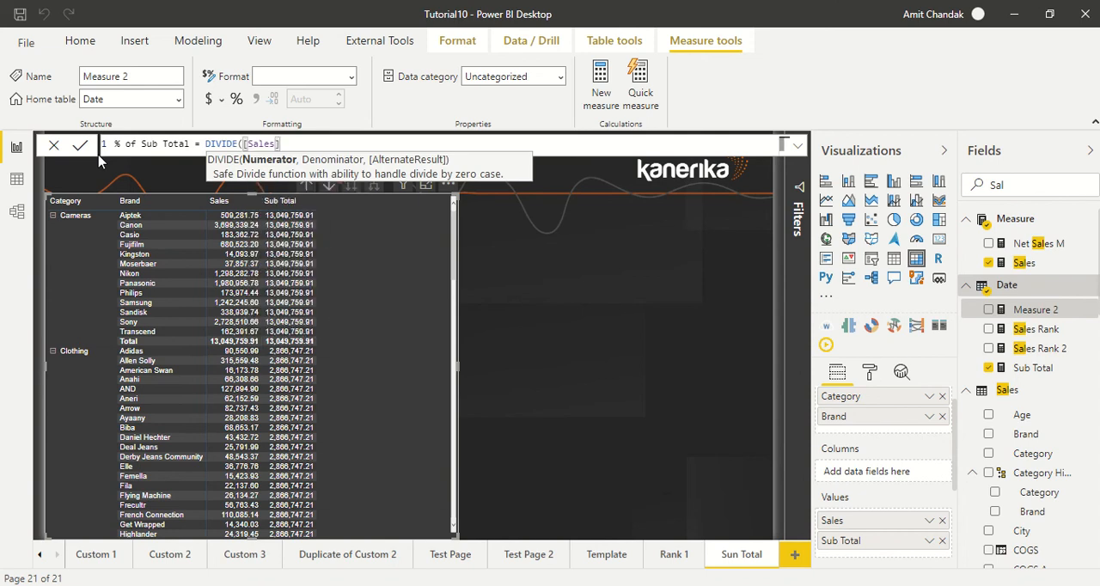
text(,)
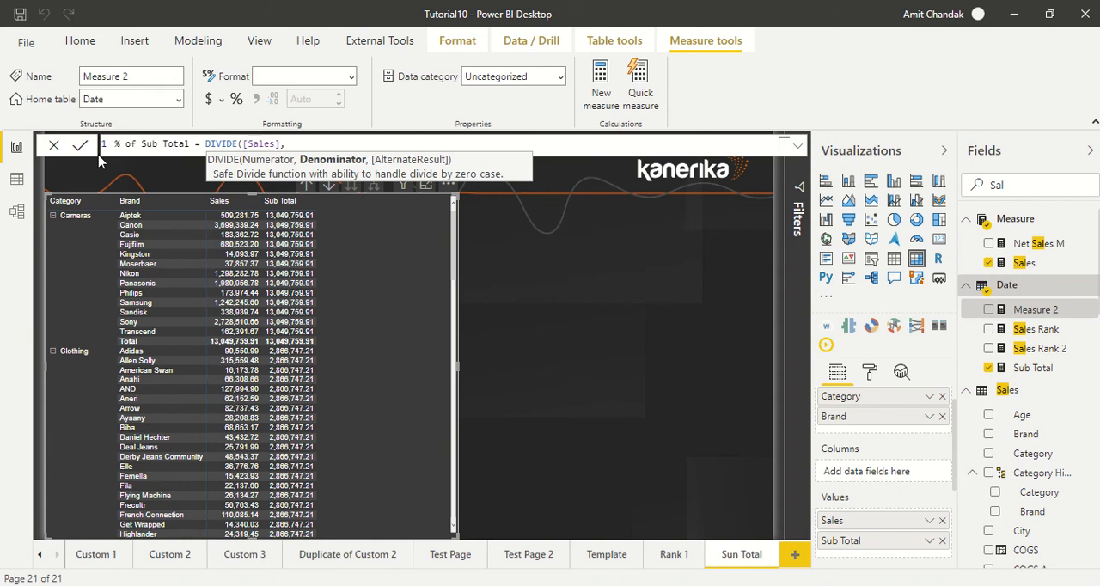
text([su)
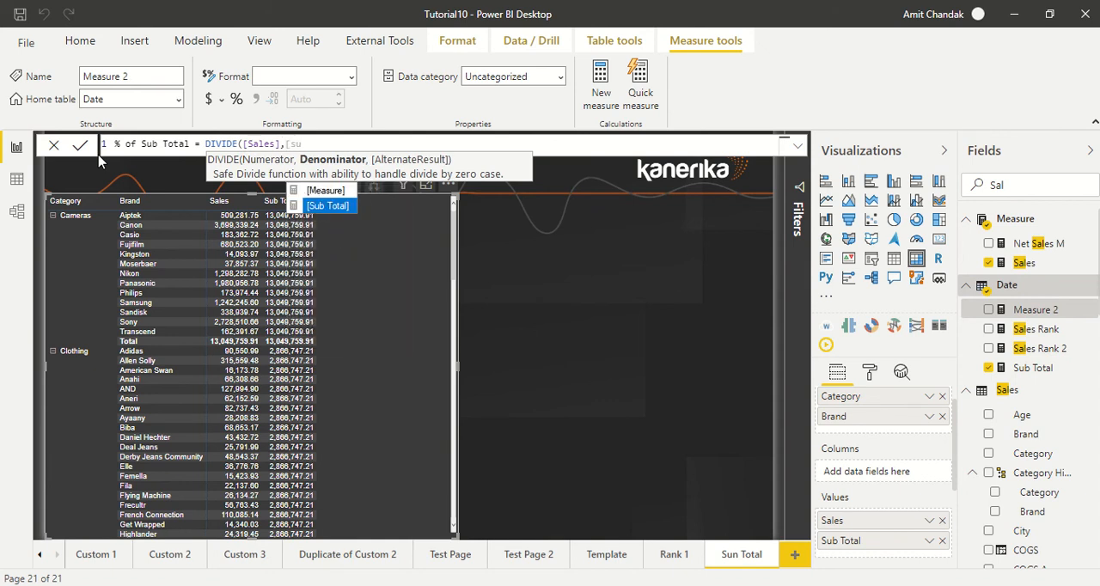
key(Tab)
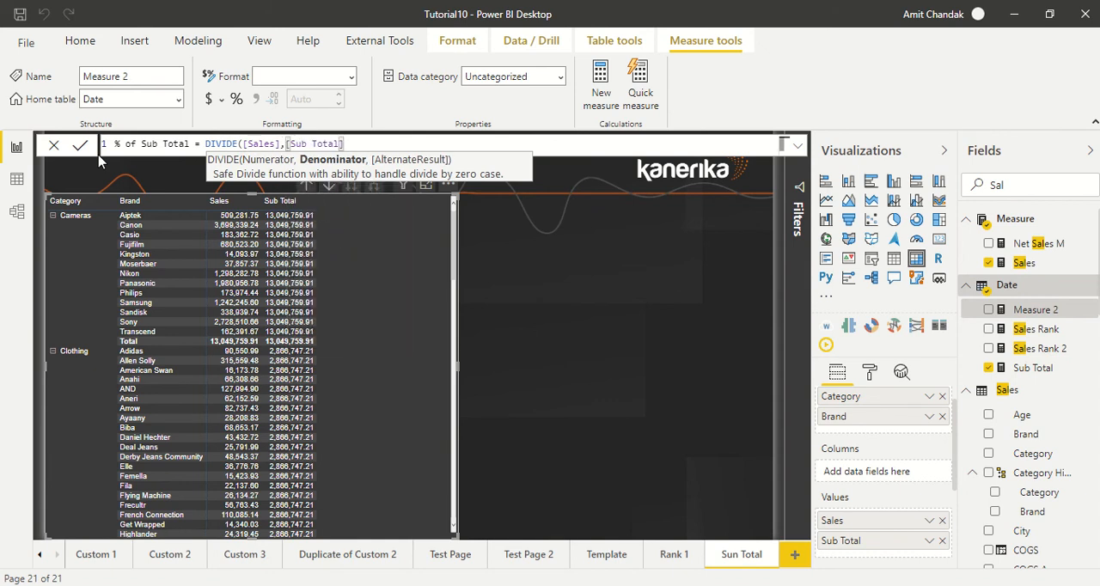
text())
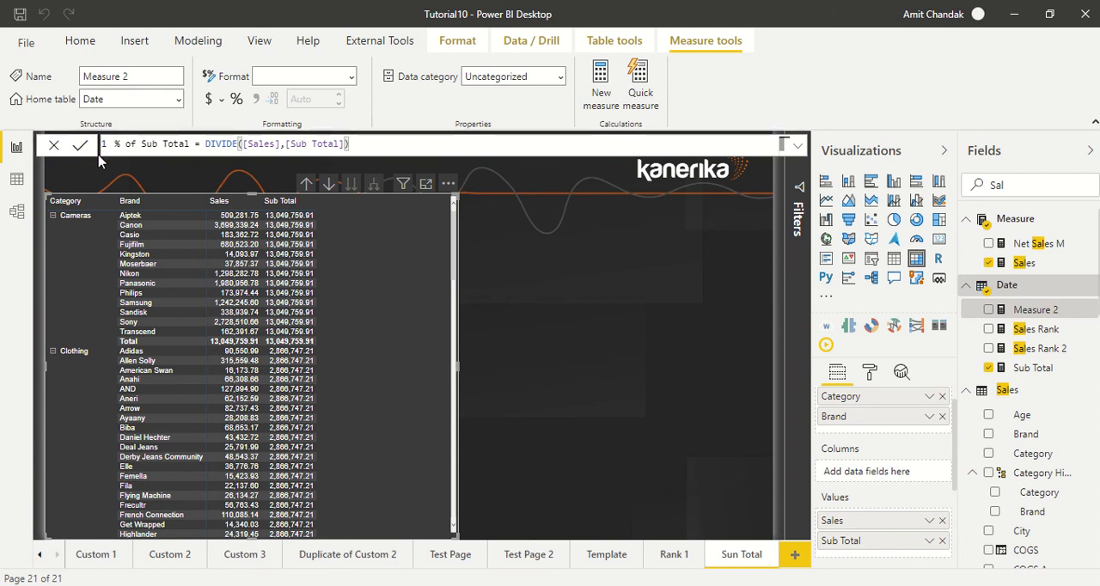
key(Return)
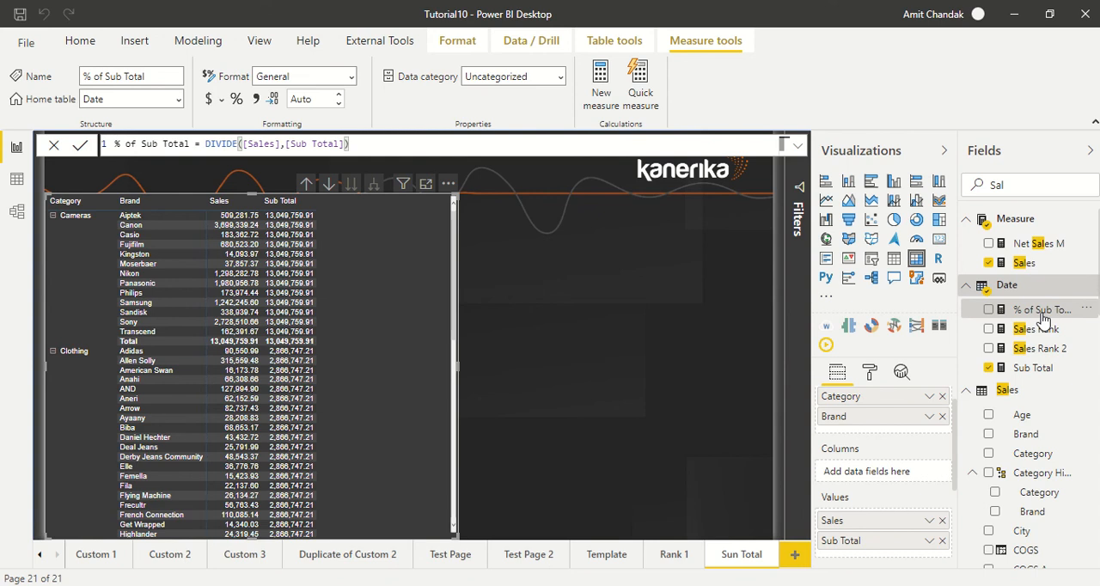
Add % of Sub Total to the matrix as a percentage-formatted measure and widen the matrix slightly
drag(1042, 309, 401, 233)
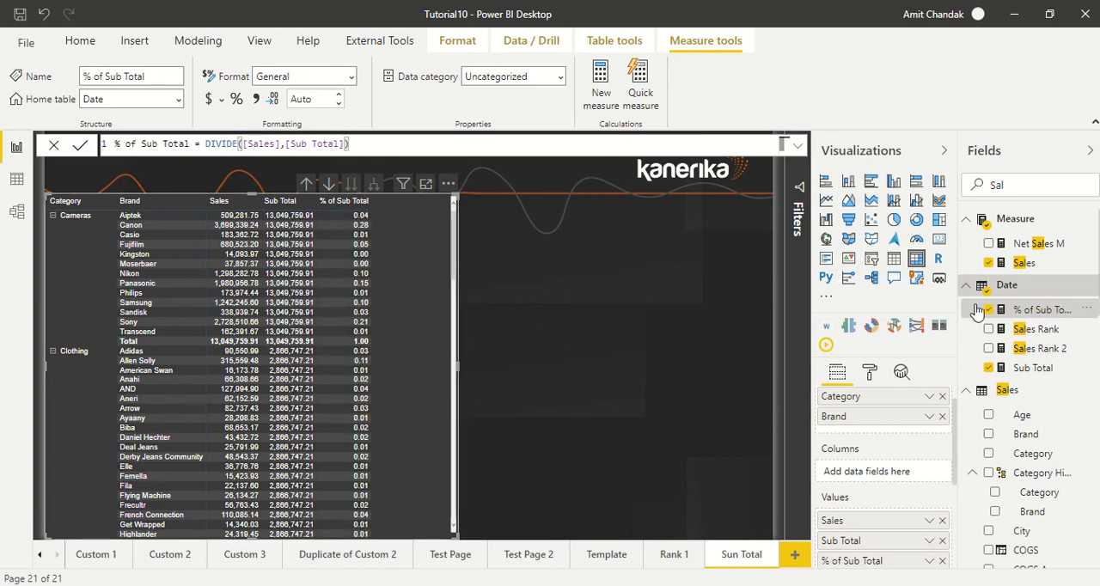
click(237, 100)
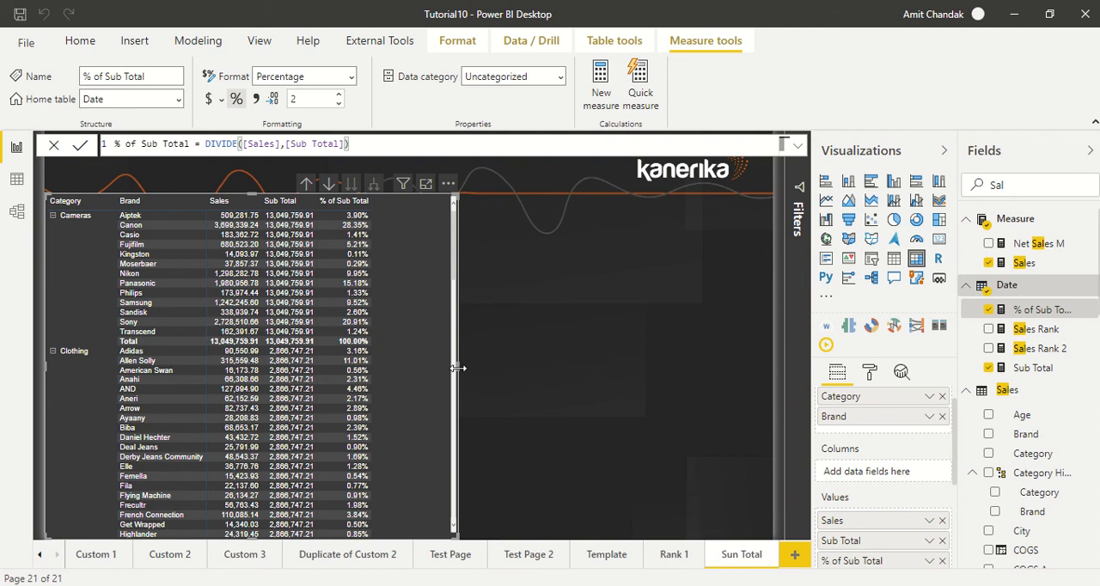
drag(456, 371, 508, 381)
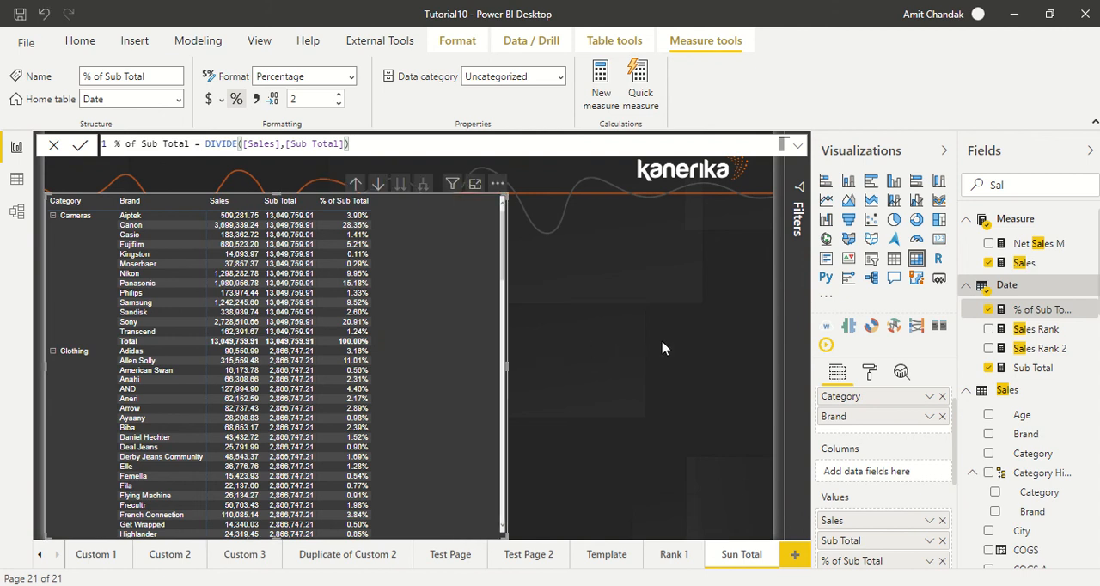
Show the Sales values in the matrix as percent of grand total
scroll(946, 397, down, 3)
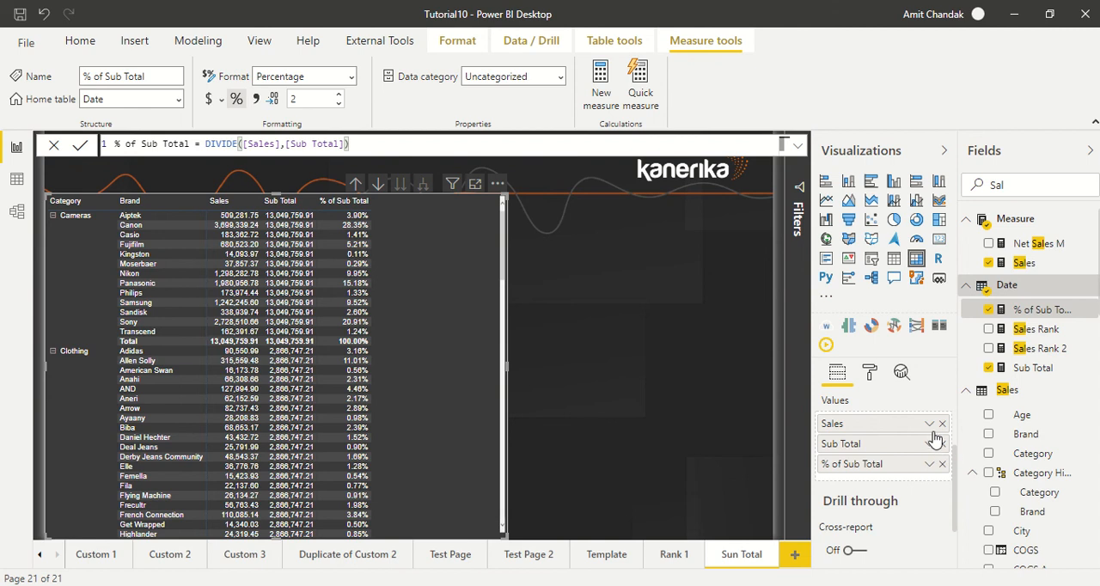
click(929, 423)
mouse_move(905, 401)
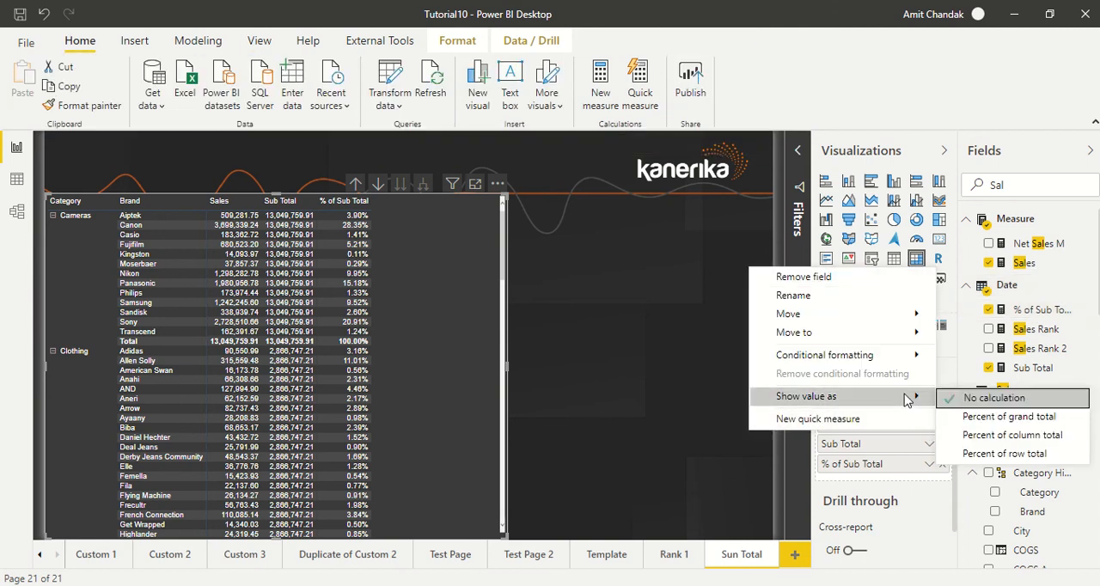
click(1038, 423)
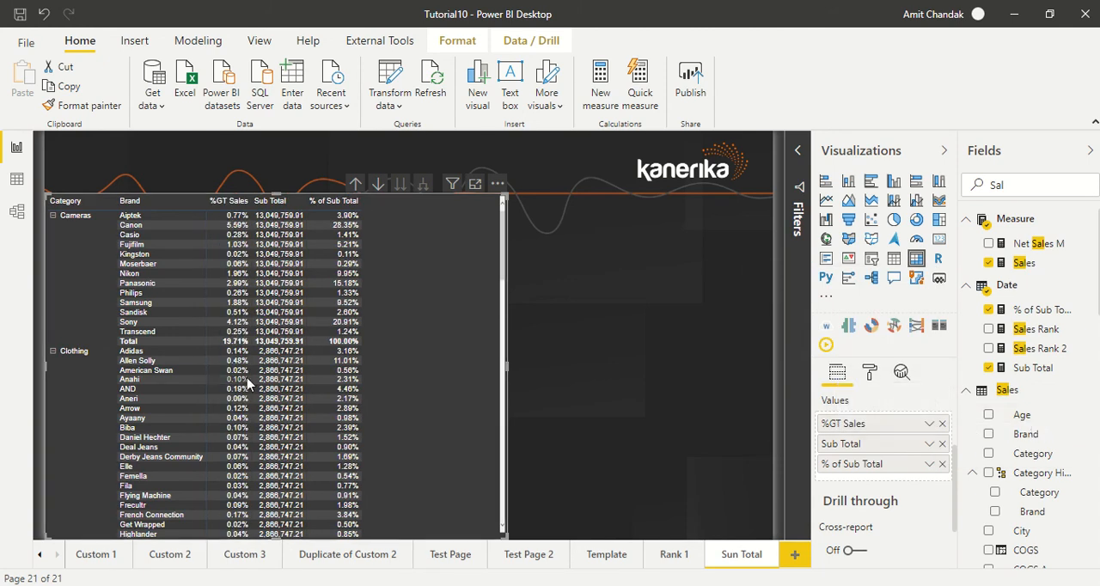
Reset the Sales values in the matrix to No calculation
click(929, 424)
mouse_move(782, 498)
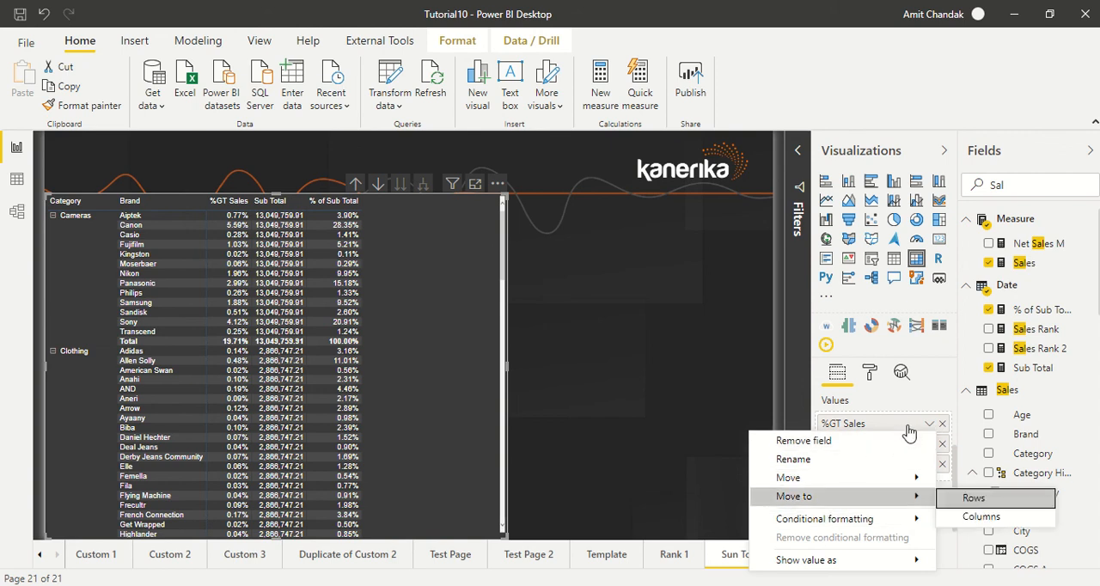
mouse_move(898, 560)
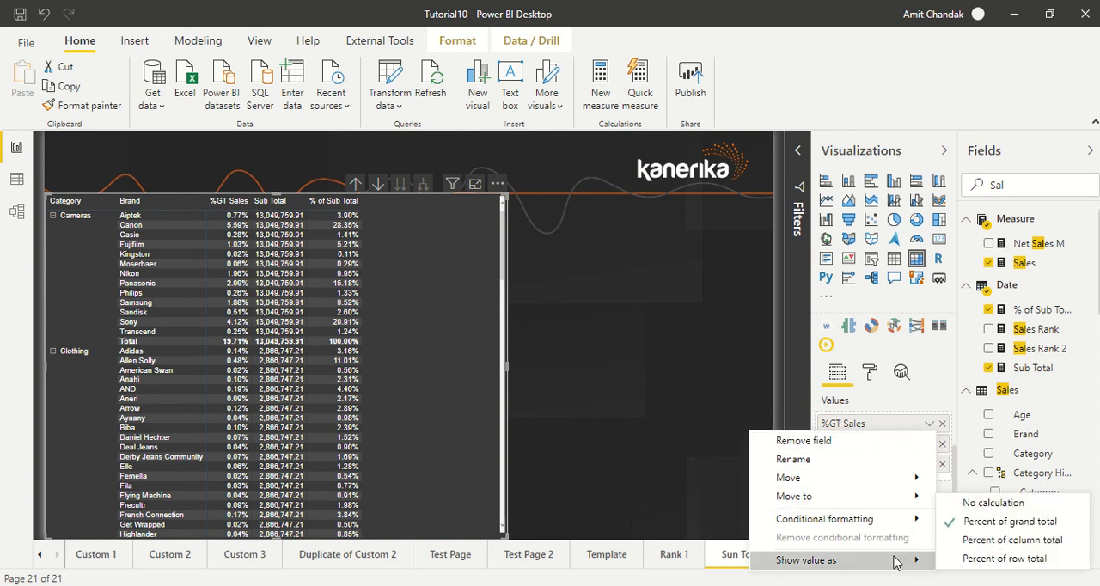
click(984, 504)
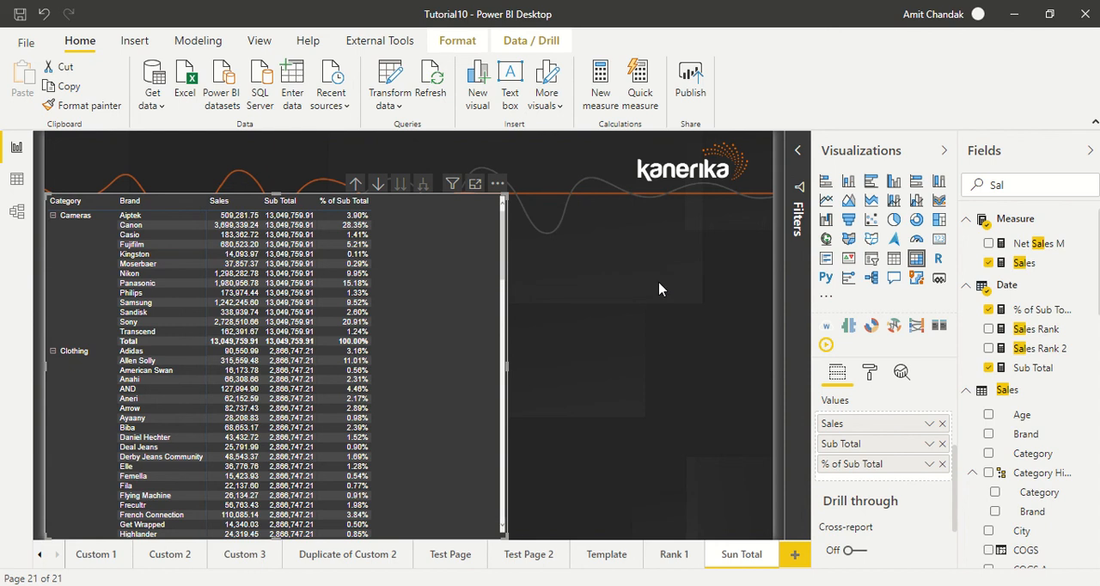
Create a new measure named % Of Total, defined as CALCULATE([Sales],ALL(Sales)), and commit it
click(603, 99)
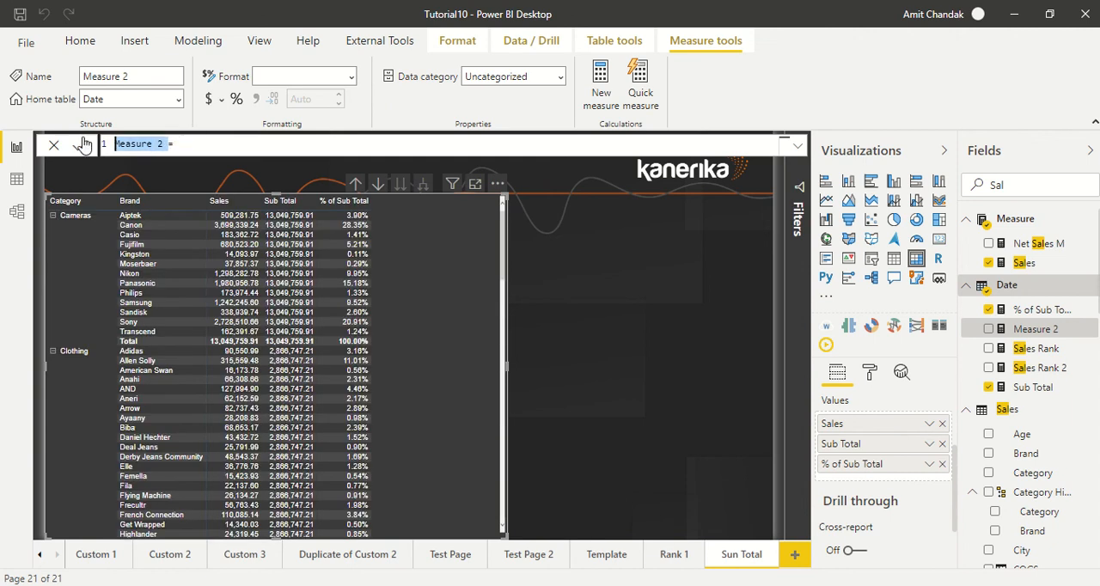
text(% )
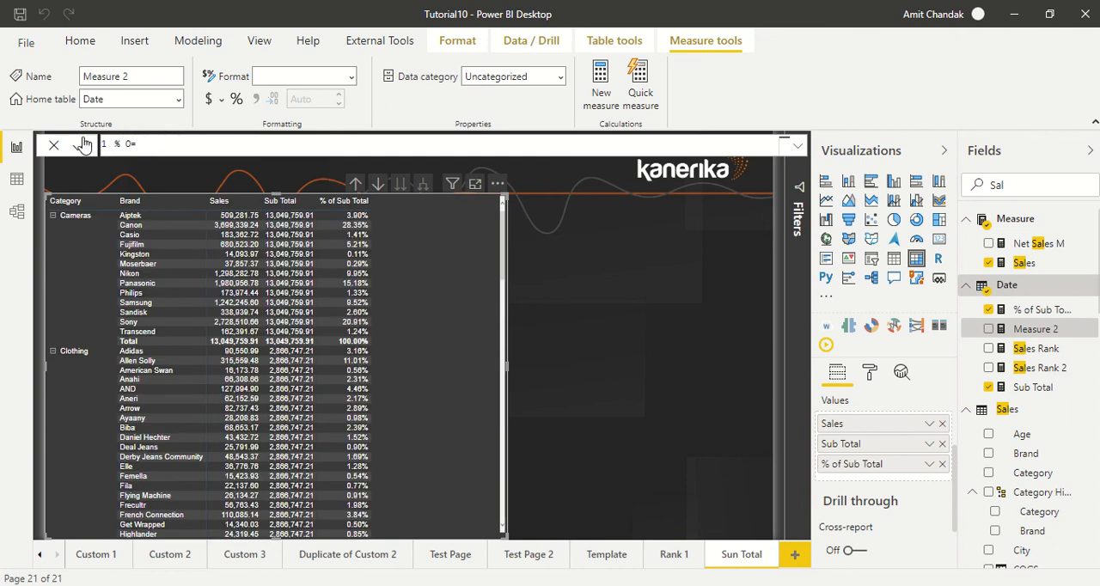
text(Of Total= CALCULATE()
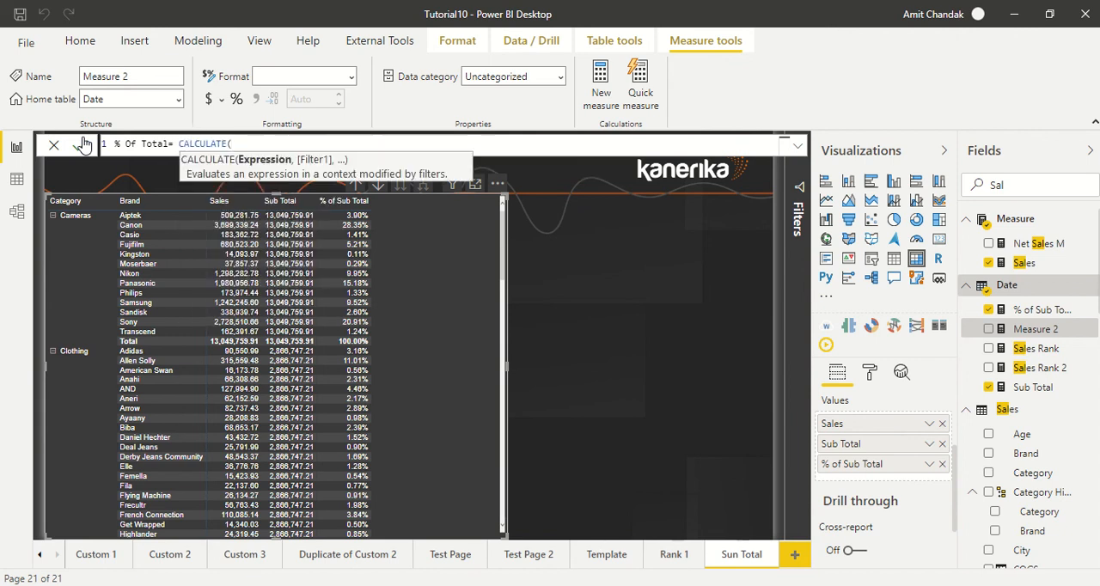
text([s)
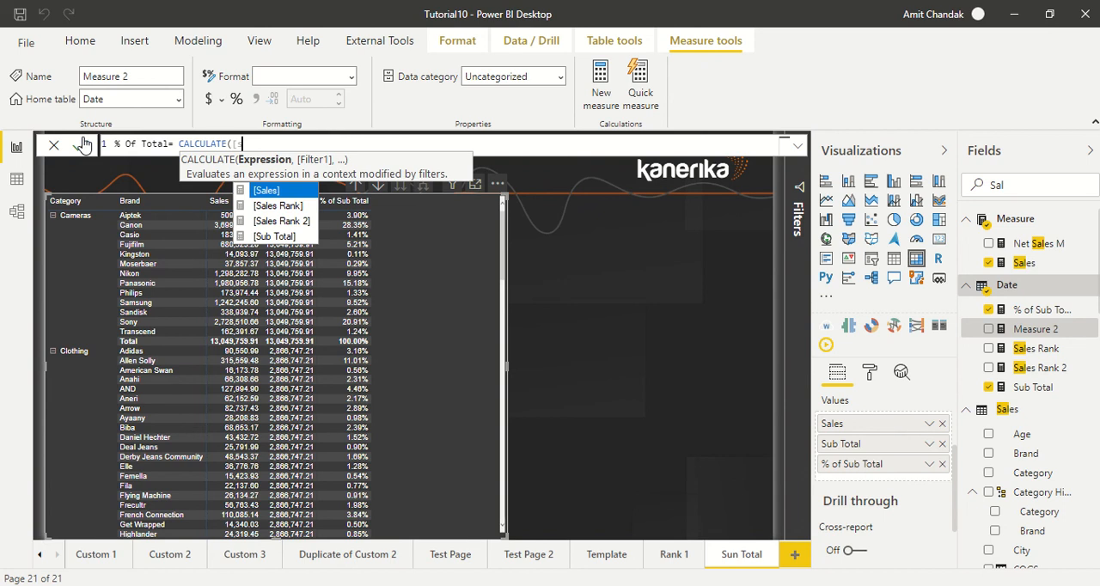
key(Tab)
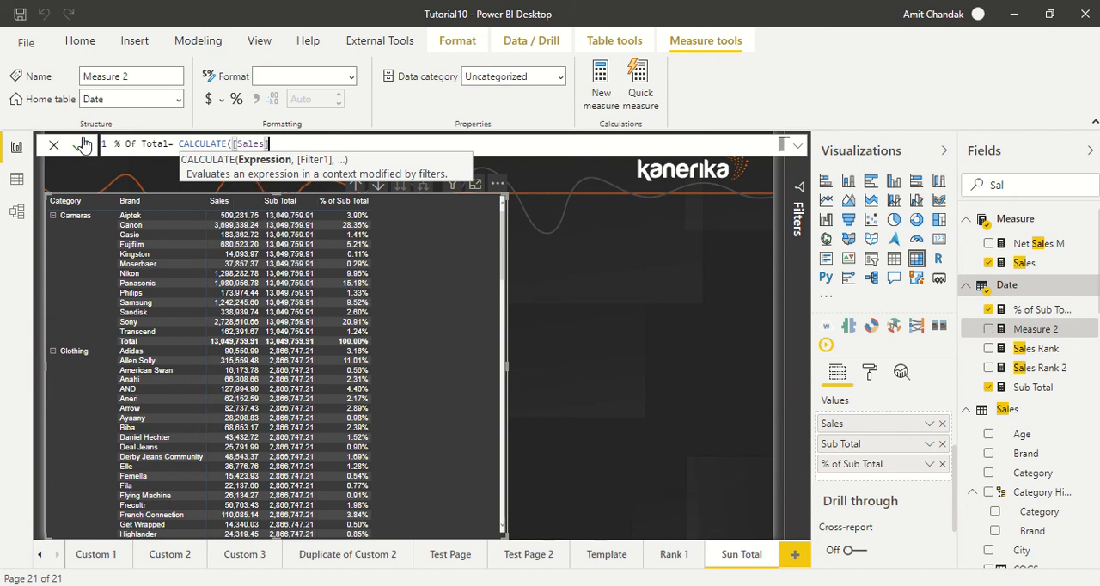
text(,all)
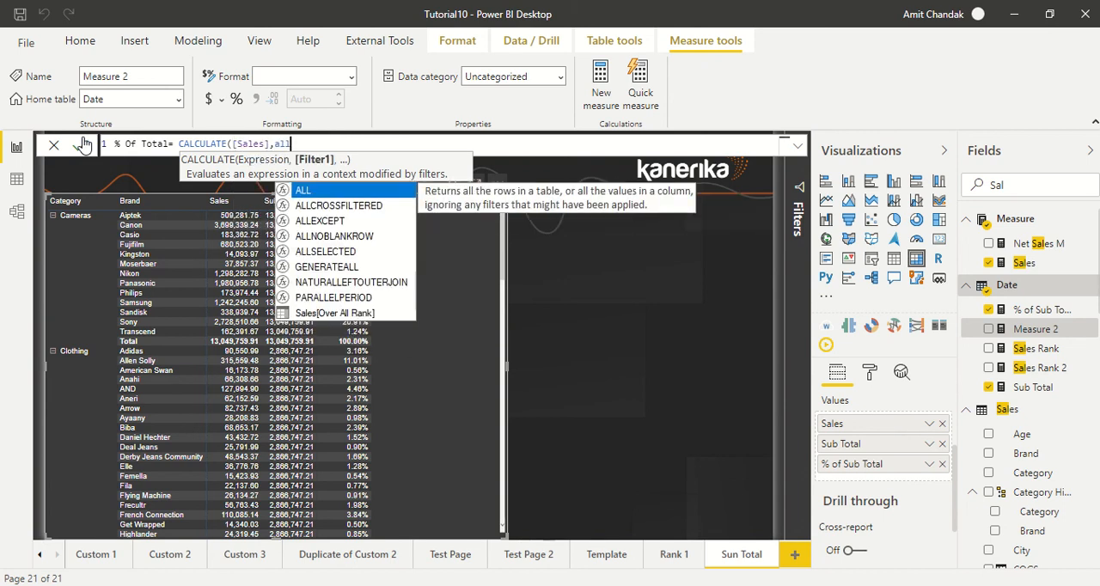
key(Tab)
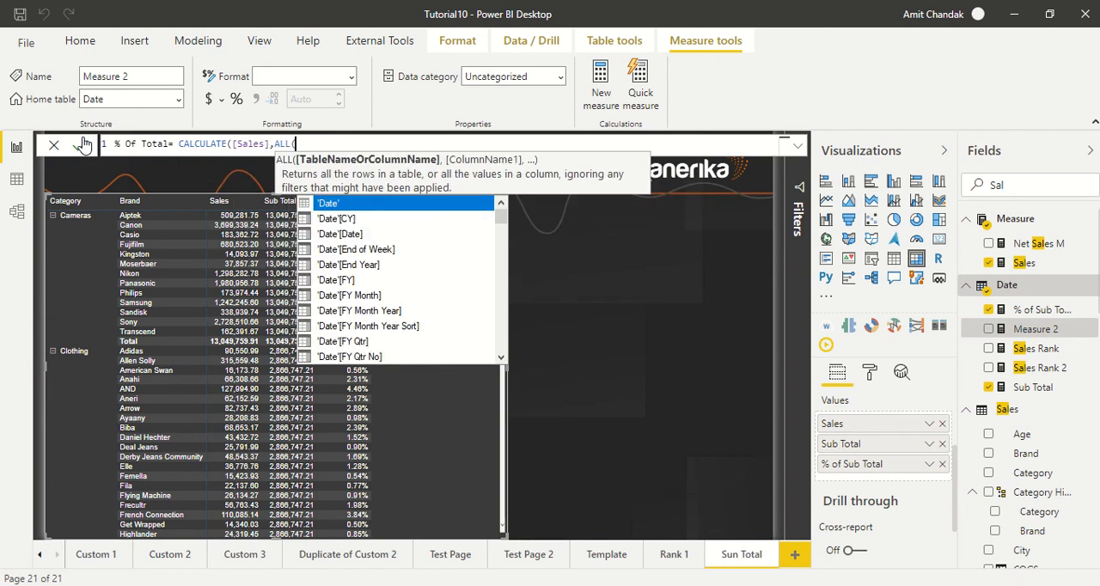
text(Sales)
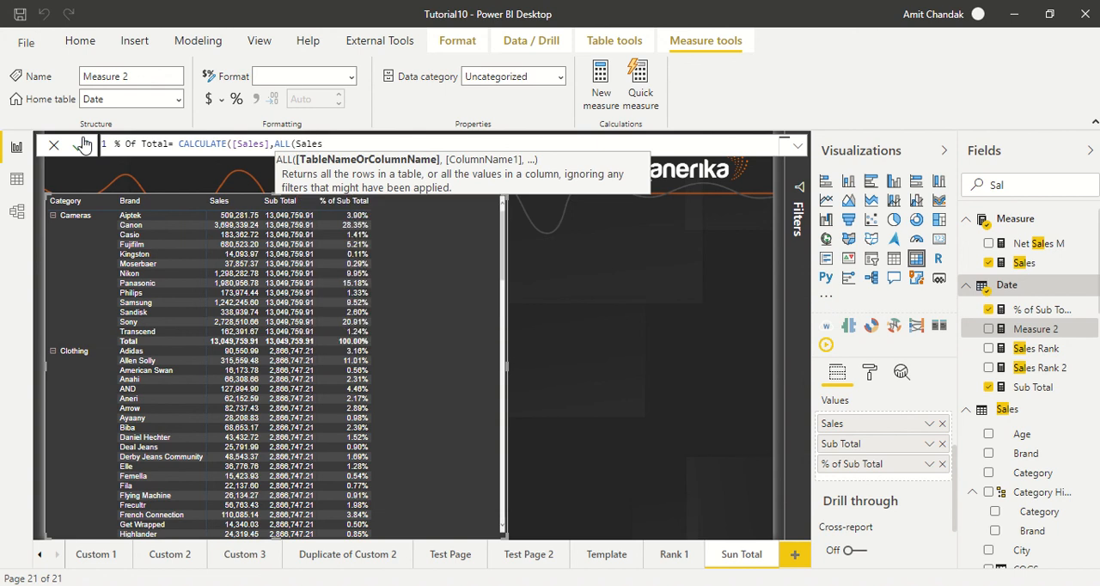
text()))
click(82, 144)
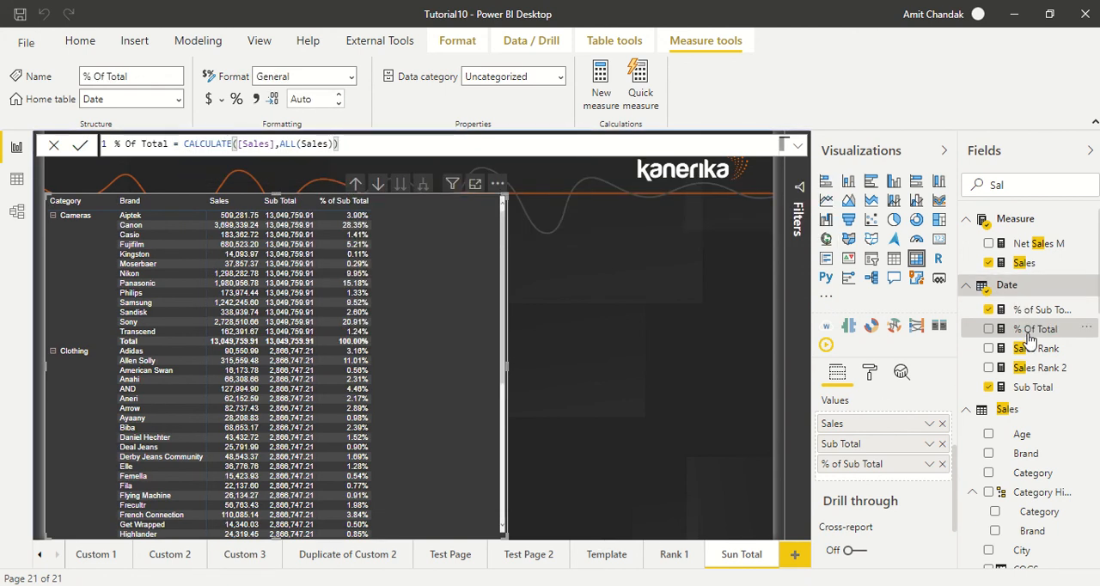
Add the % Of Total measure to the matrix as its last value column and shift the matrix slightly to the right
drag(1029, 331, 432, 223)
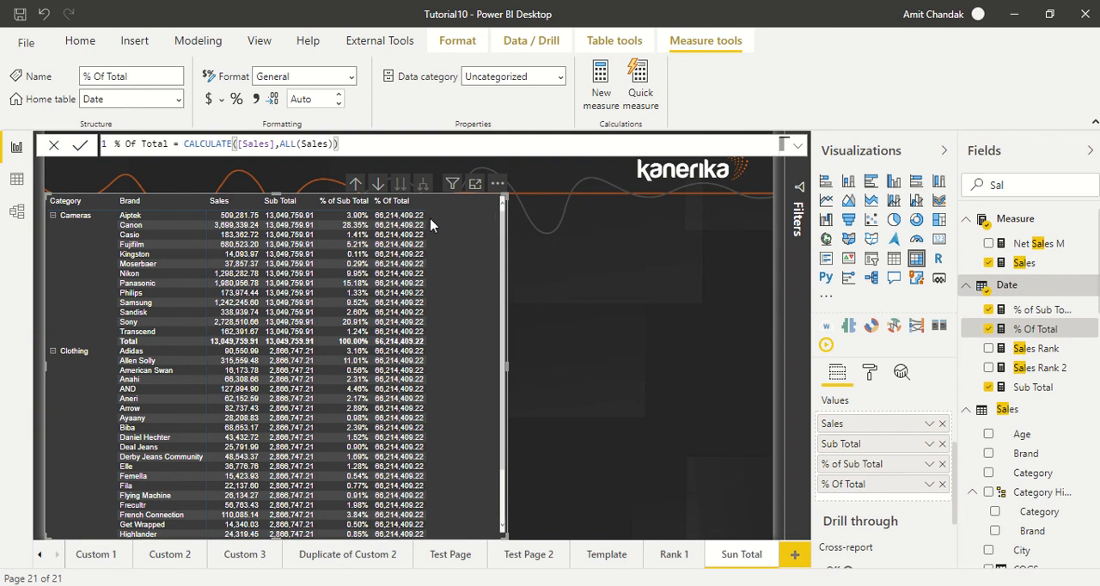
drag(502, 246, 508, 277)
drag(508, 235, 515, 206)
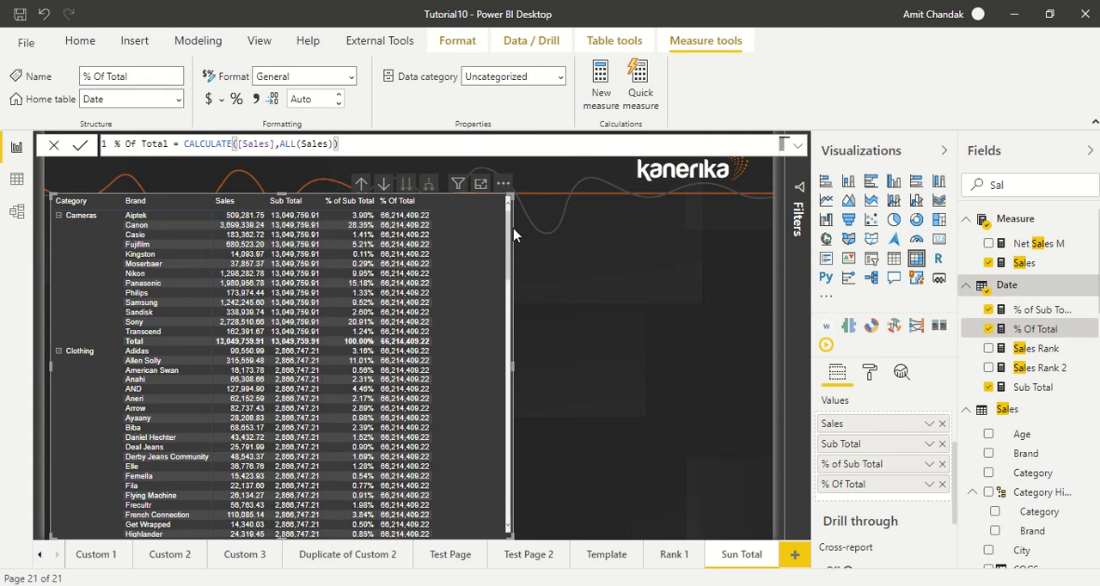
Redefine % Of Total as DIVIDE([Sales],CALCULATE([Sales],ALL(Sales))) and commit the formula
double_click(184, 144)
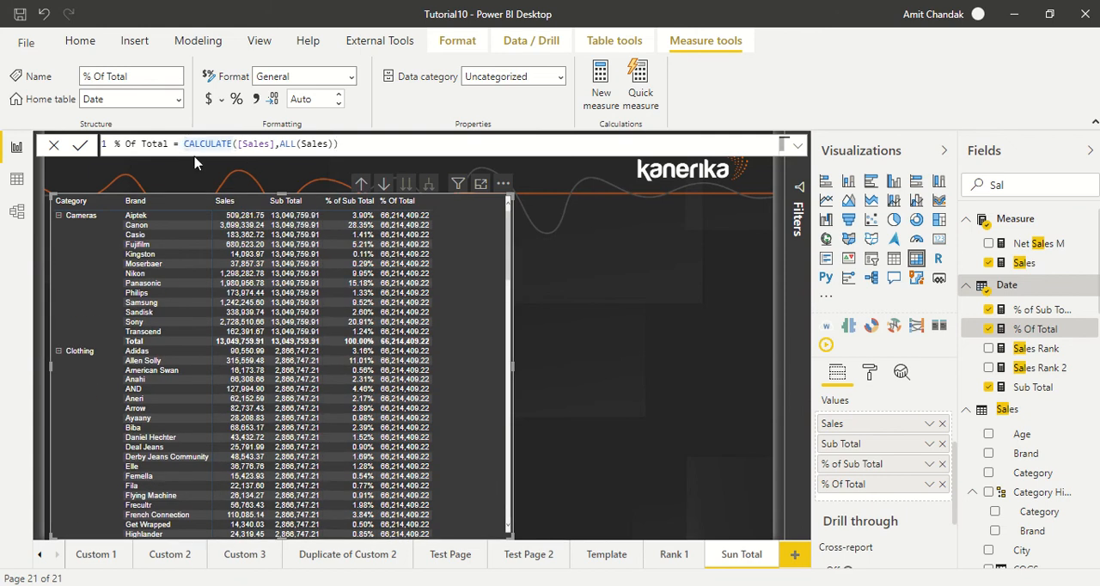
key(Left)
text(DIVIDE()
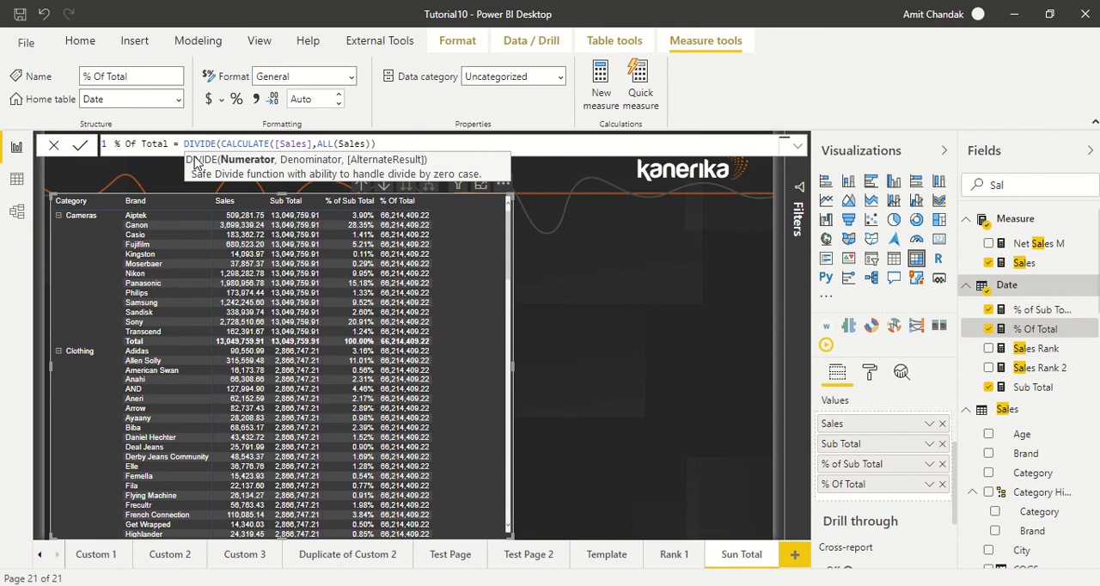
text([sa)
key(Tab)
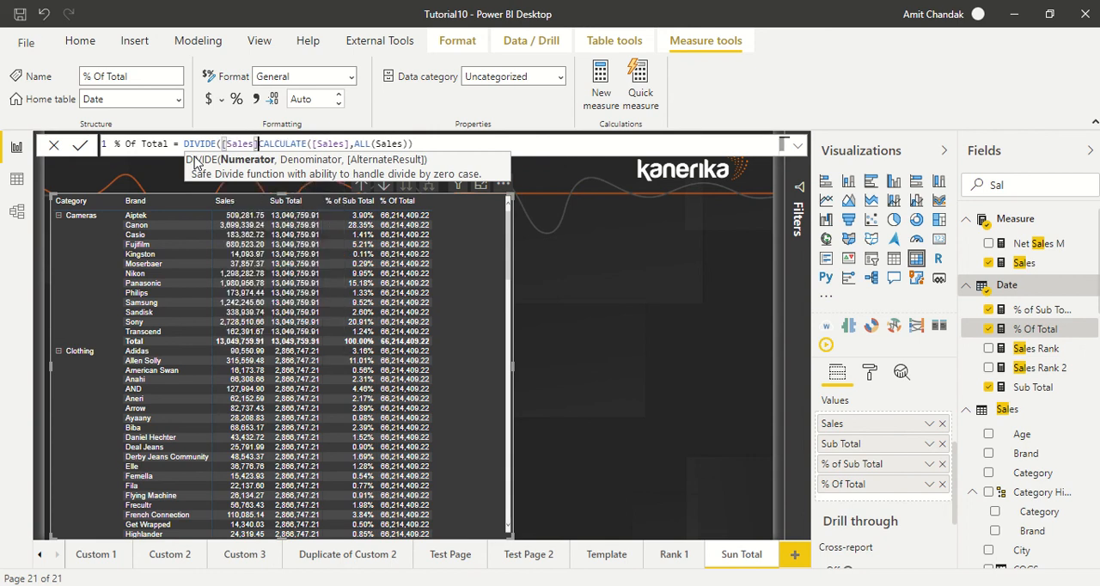
text(,)
key(Right)
key(Right)
key(Right)
key(Right)
key(Right)
key(Right)
key(Right)
key(Right)
key(Right)
key(Right)
key(Right)
key(Right)
key(Right)
key(Right)
key(Right)
key(Right)
key(Right)
key(Right)
key(Right)
key(Right)
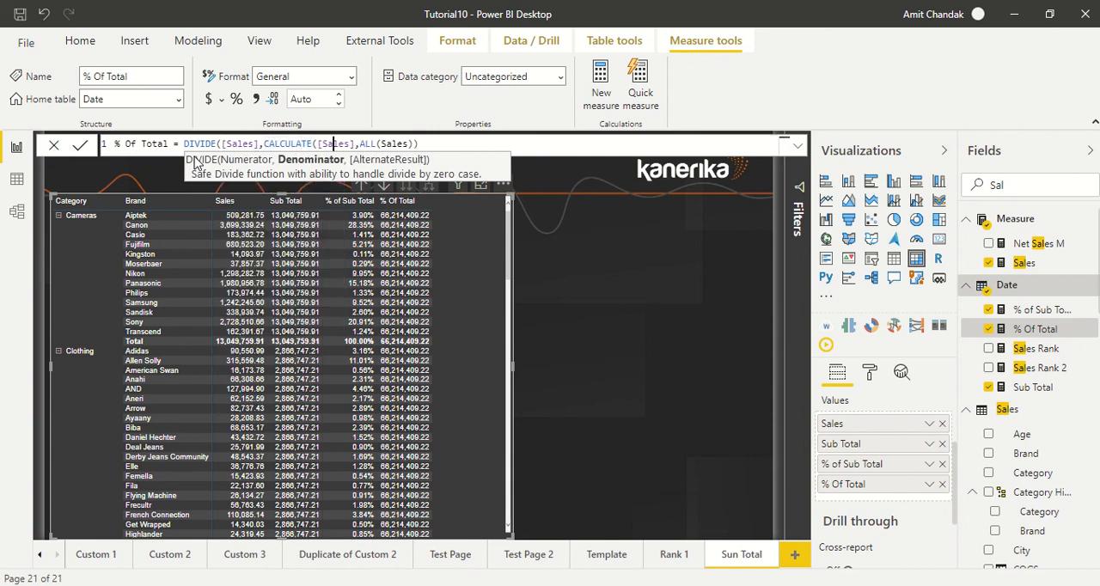
key(Right)
key(Right)
text())
key(shift+Return)
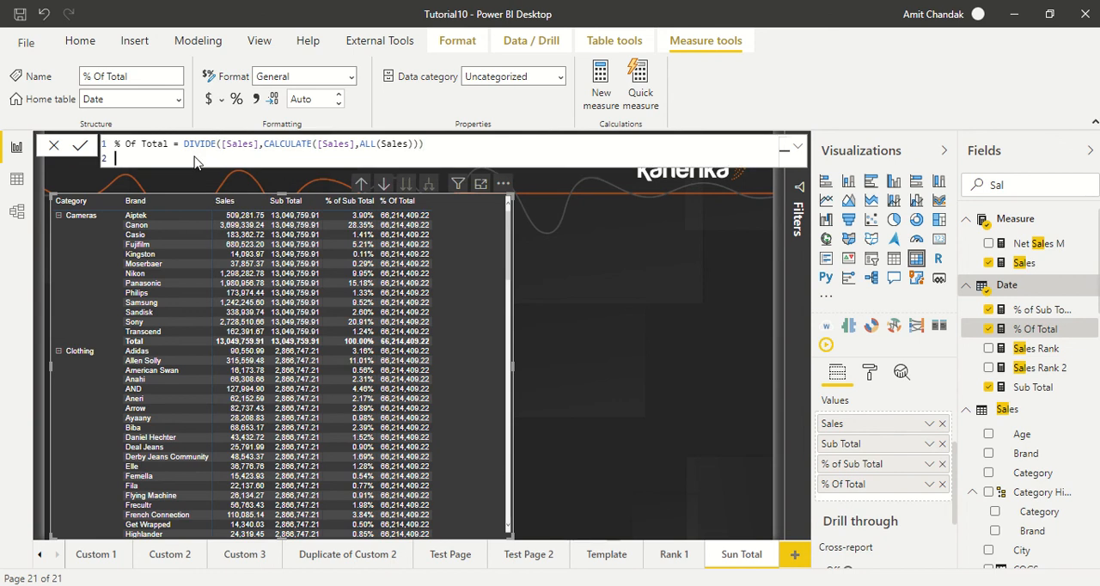
key(BackSpace)
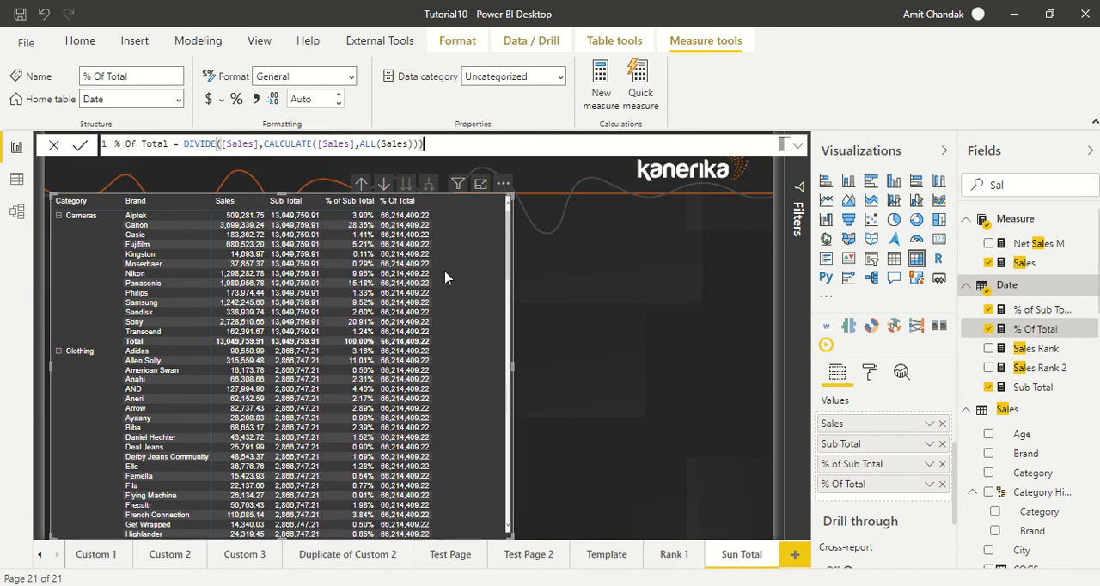
key(Return)
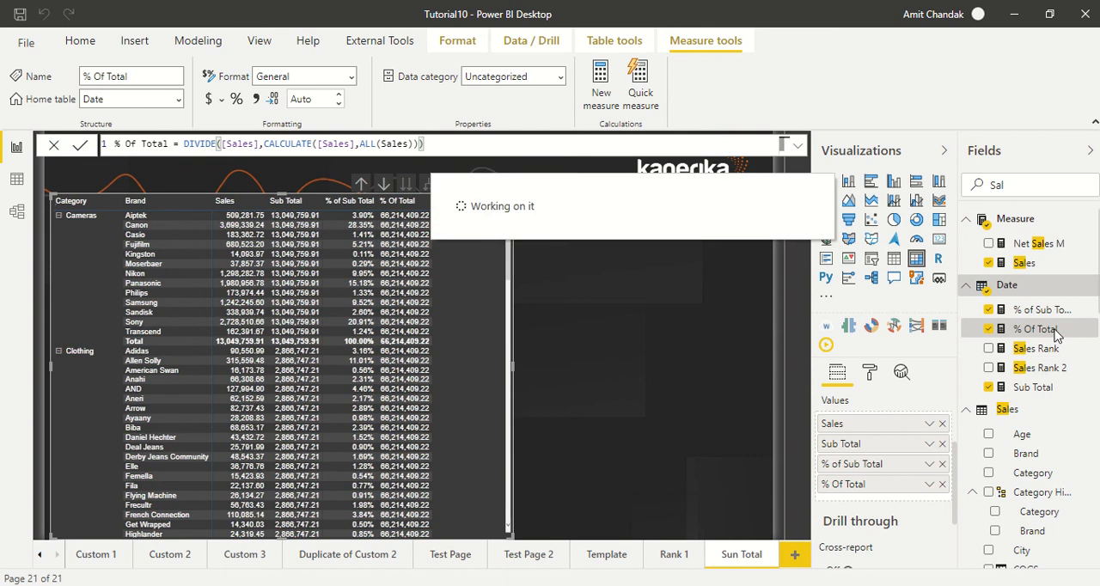
Format the % Of Total measure as a percentage
drag(1044, 332, 997, 323)
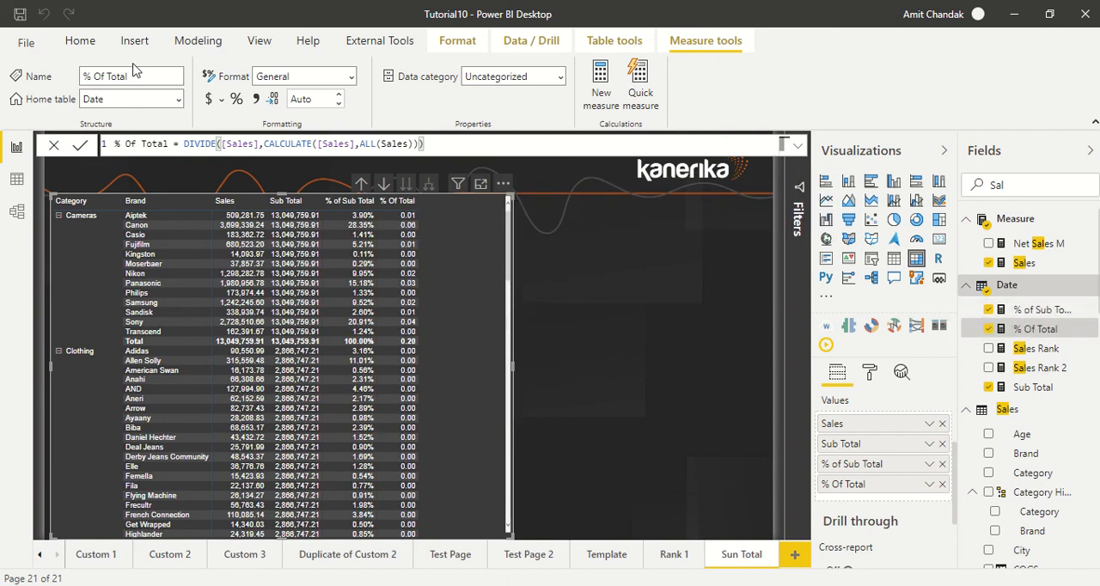
click(237, 101)
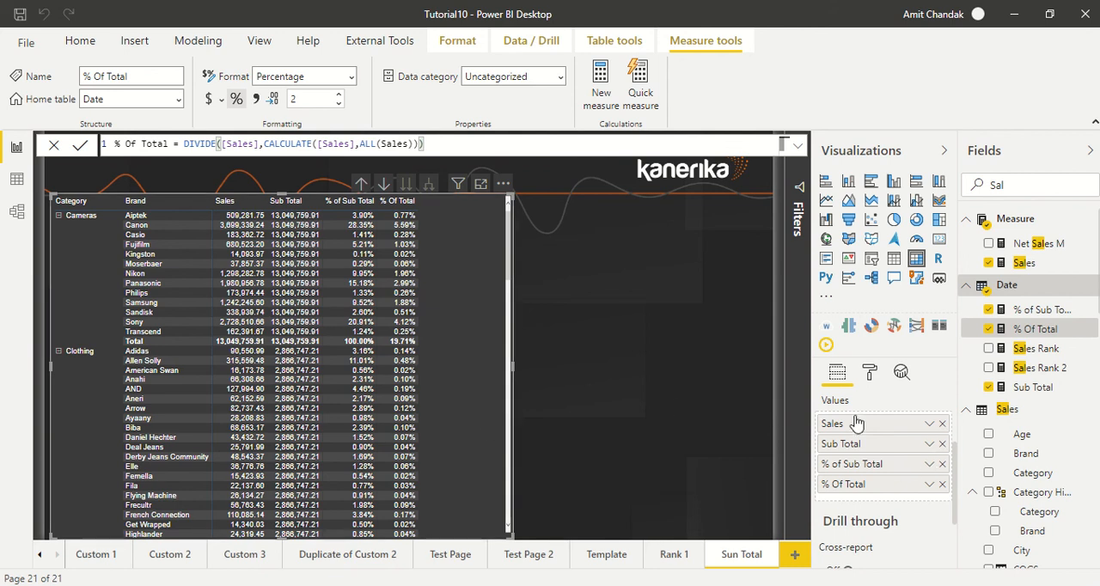
Review the Show value as options for the Sales field, leave them unchanged and deselect the matrix
click(929, 425)
mouse_move(928, 400)
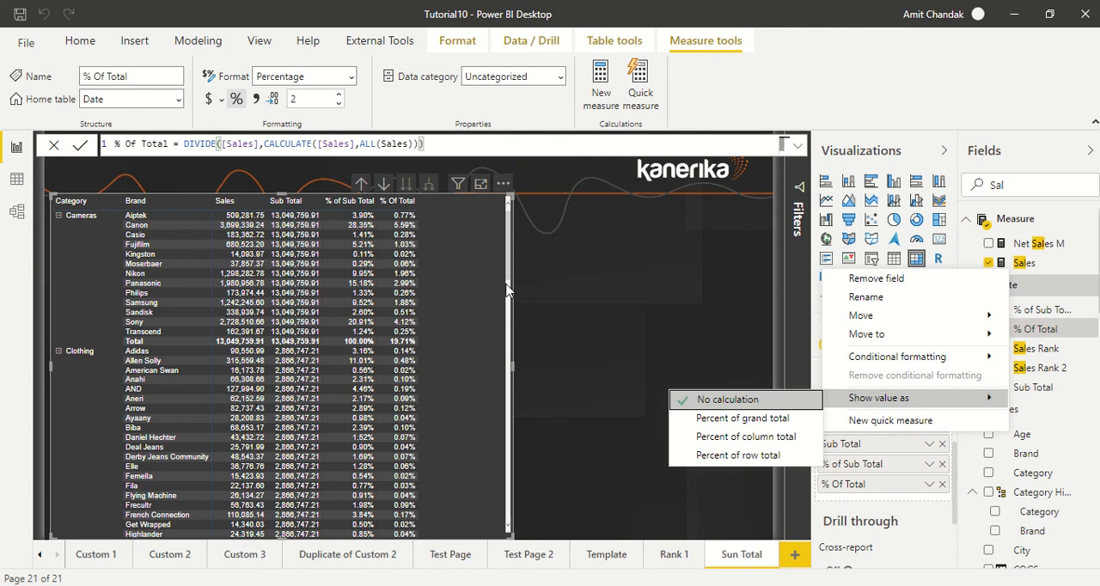
click(592, 458)
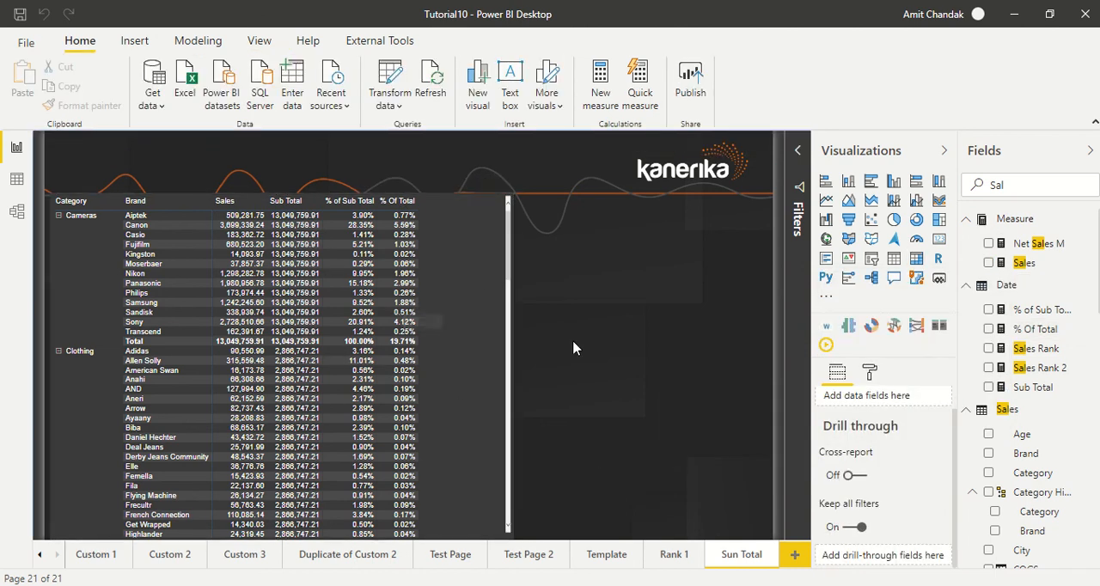